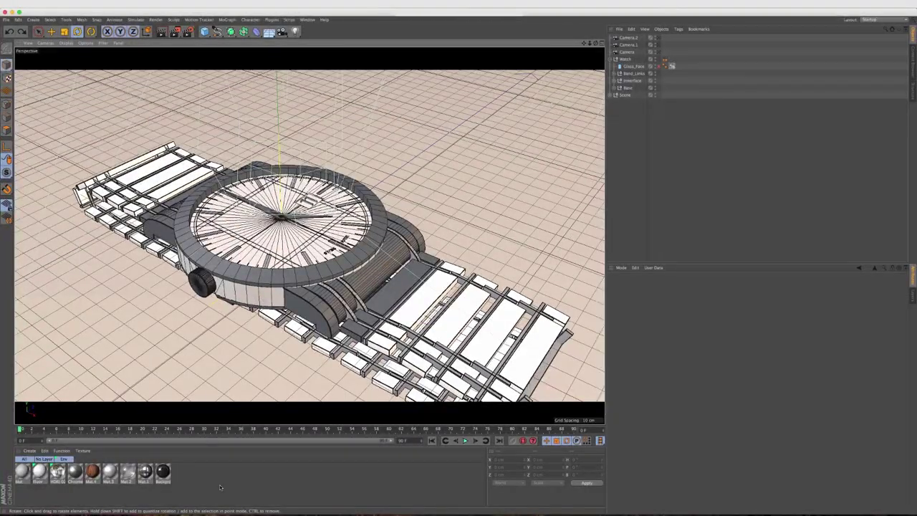
- Create a new material and add an Oren-Nayar (Diffuse) layer to its reflectance
double_click(58, 499)
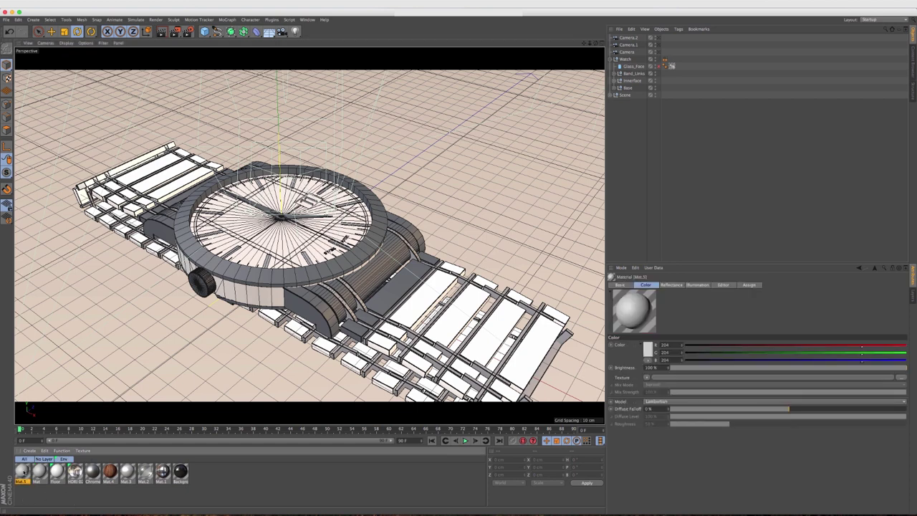
double_click(23, 471)
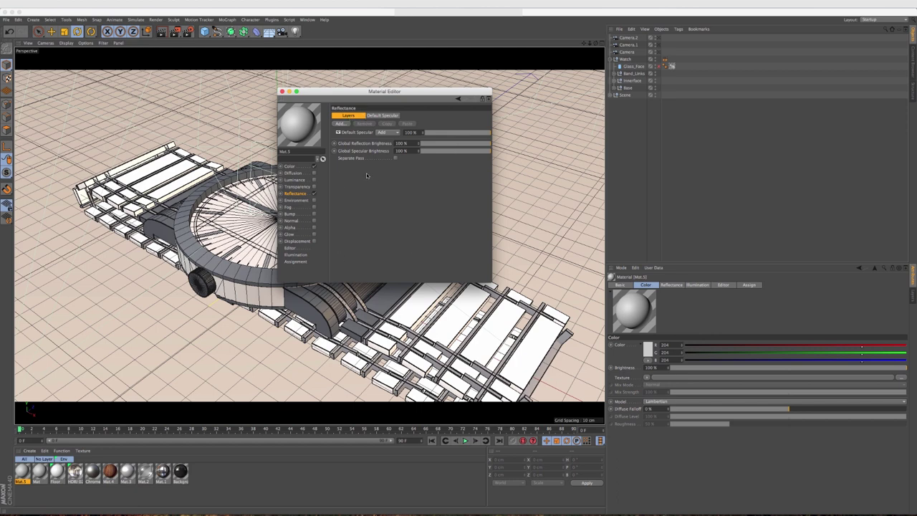
click(341, 125)
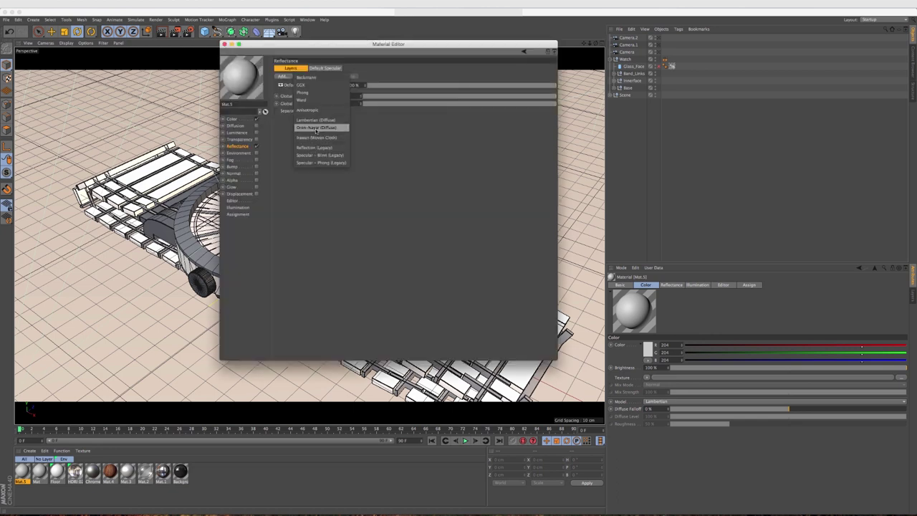
click(316, 128)
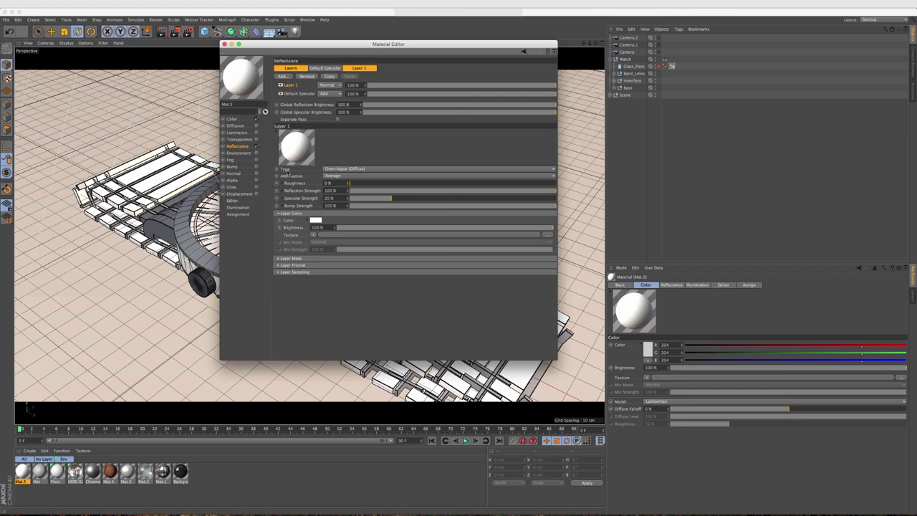
click(350, 170)
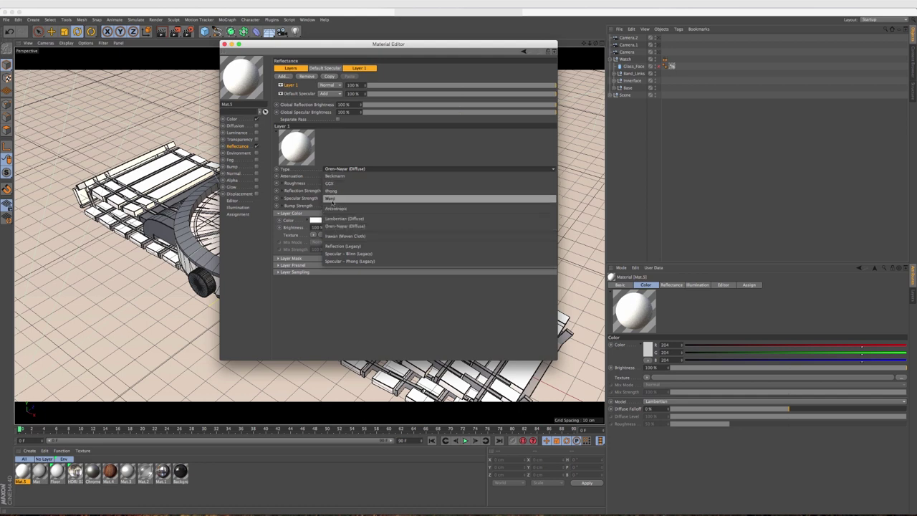
click(331, 162)
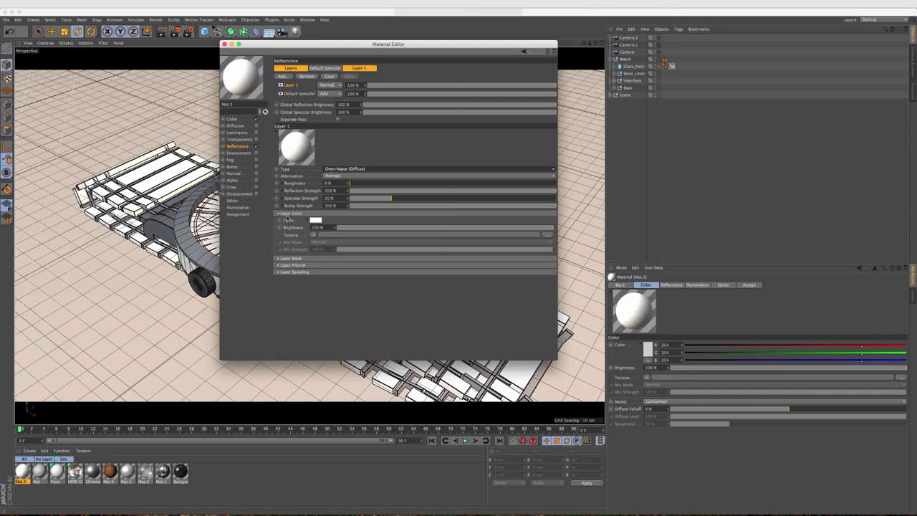
- Disable the material's Color channel and set the diffuse layer's color to dark blue, RGB 51, 77, 91
click(256, 119)
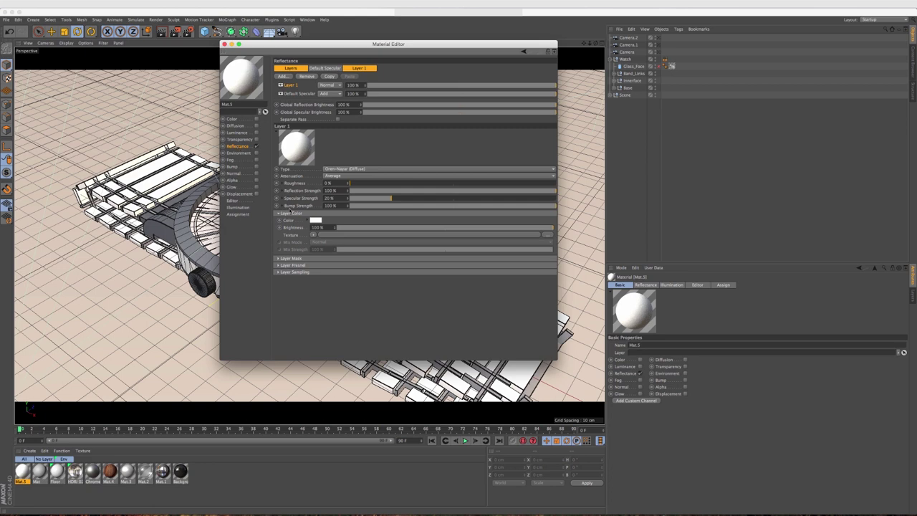
click(315, 220)
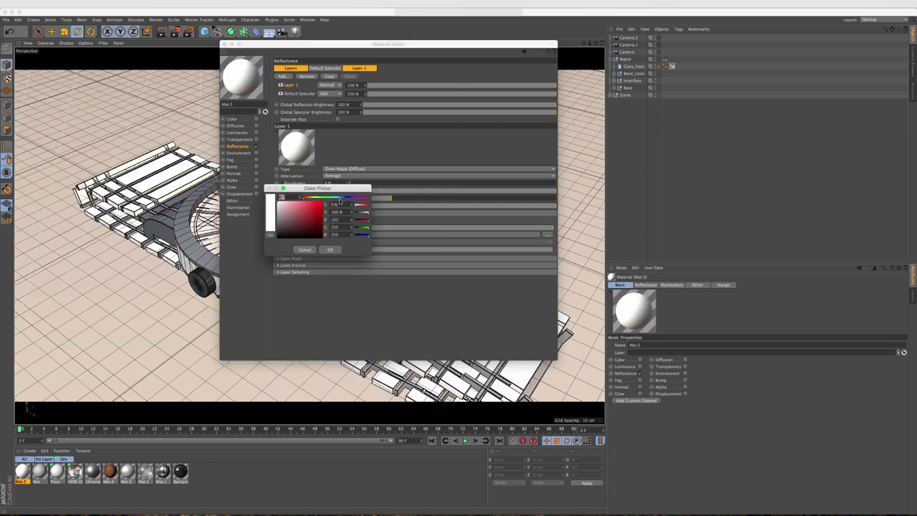
click(340, 198)
drag(305, 227, 297, 227)
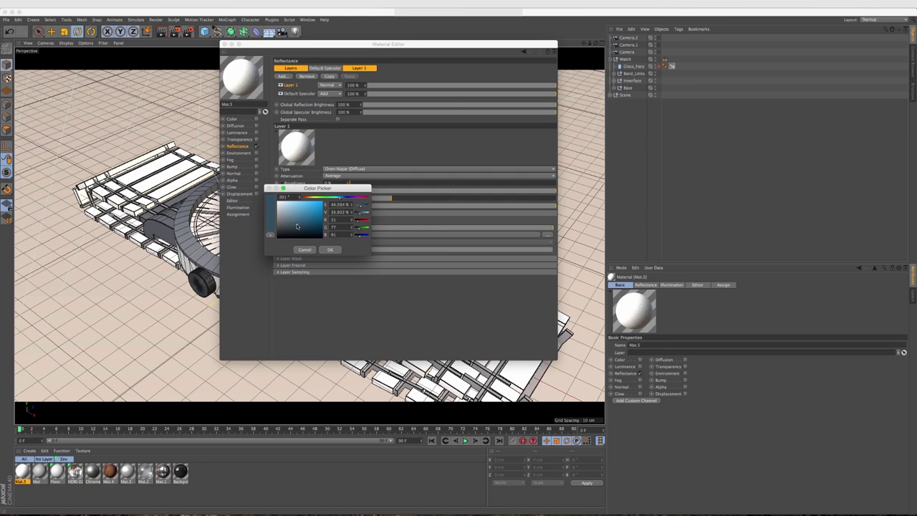
key(Return)
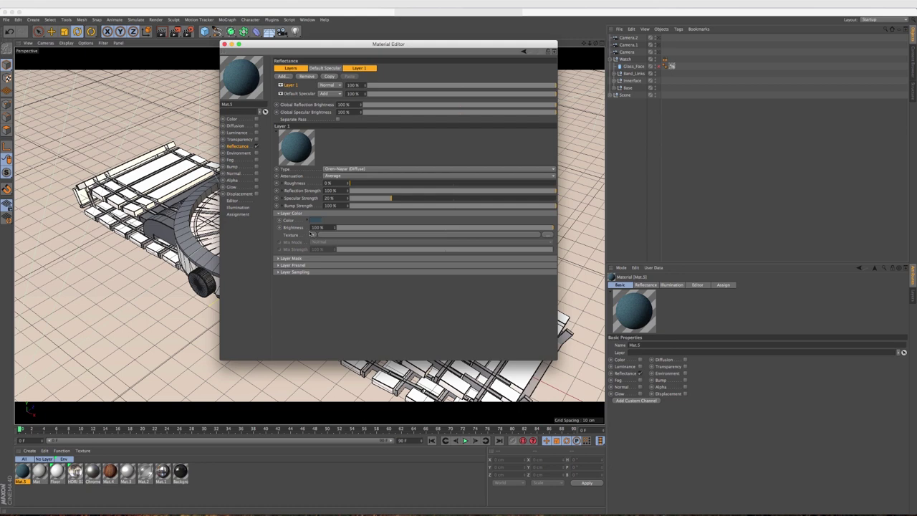
- Set the diffuse layer's reflection strength to 69%
click(330, 189)
text(0)
text(0)
key(Return)
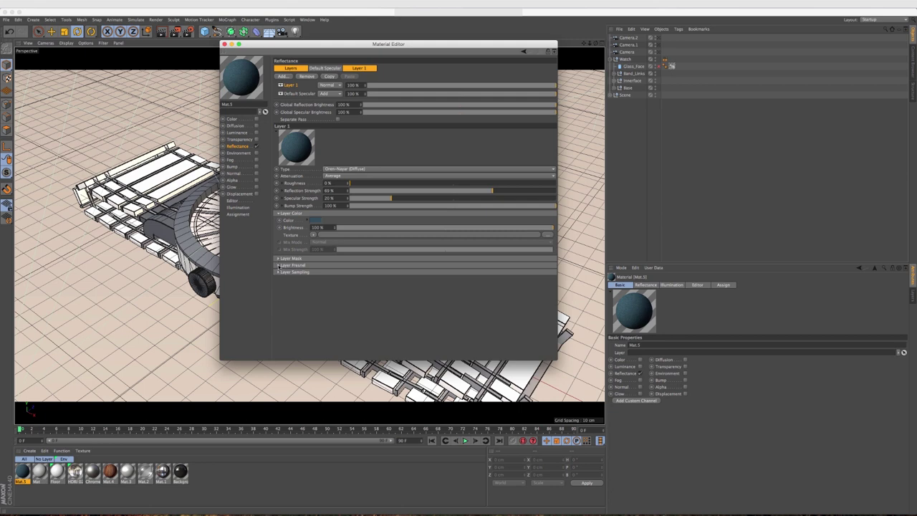
- Give the diffuse layer a Dielectric Fresnel with the Glass preset and a strength of 60%
click(279, 266)
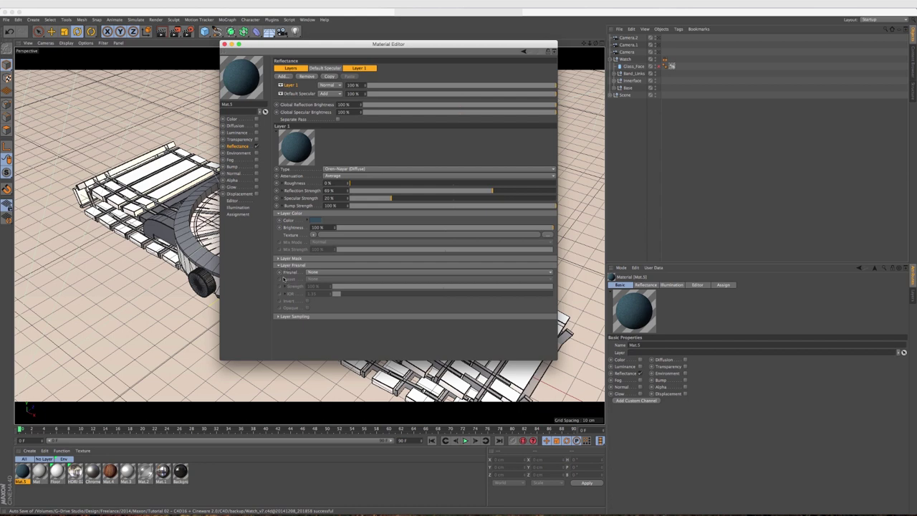
click(294, 274)
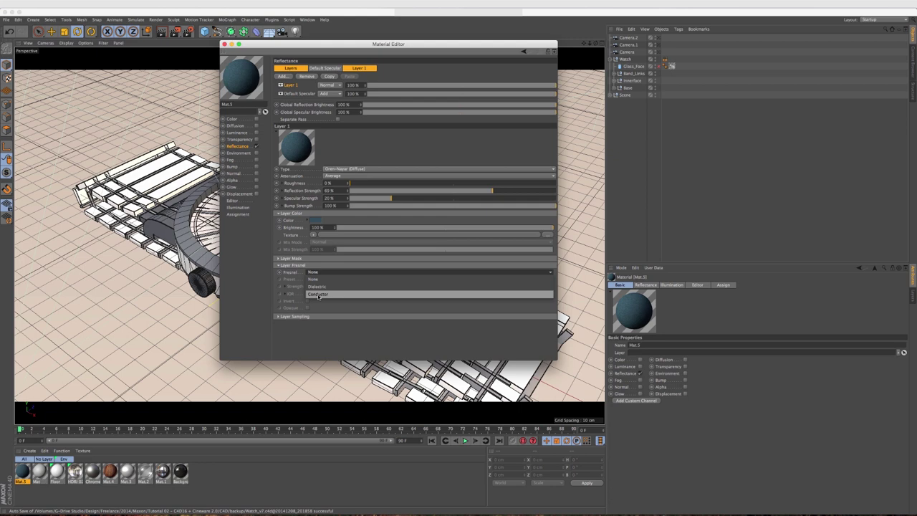
click(319, 286)
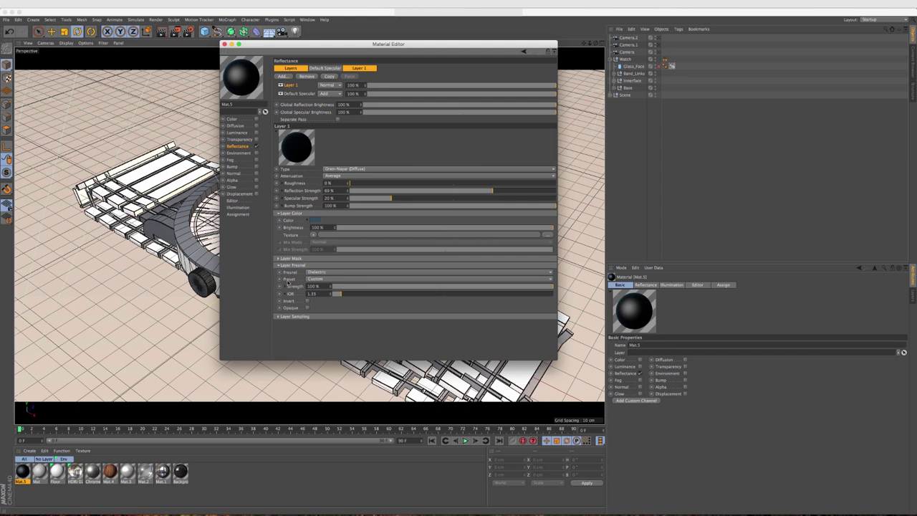
click(316, 279)
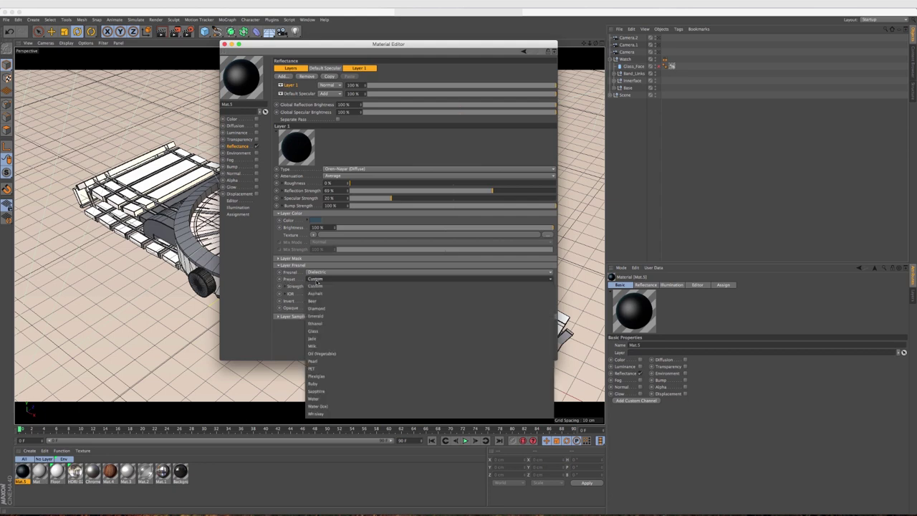
click(320, 331)
double_click(313, 286)
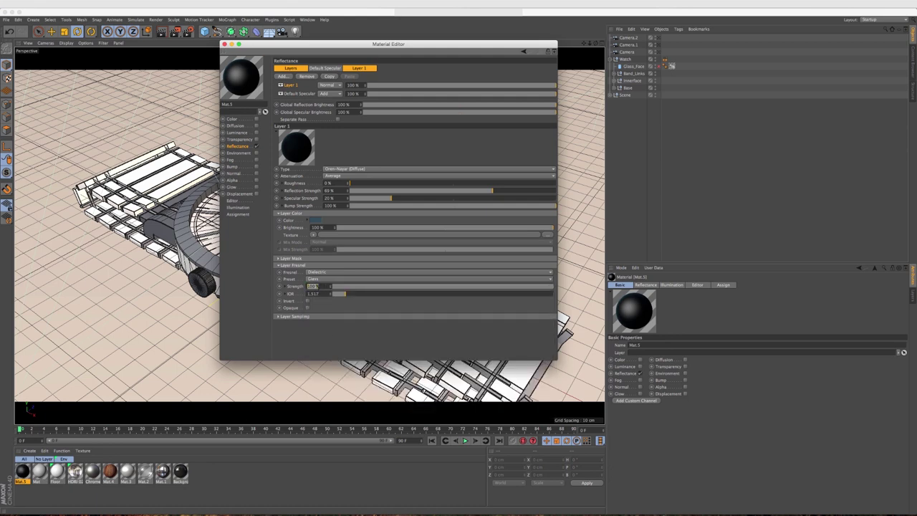
text(60)
key(Return)
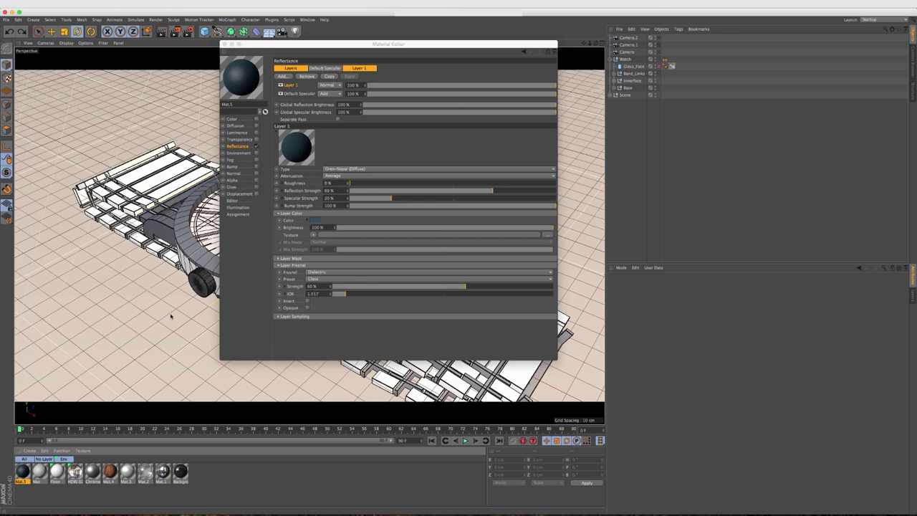
- Apply the new material to the watch's Band_Links, InnerFace and Base groups
drag(652, 105, 649, 76)
drag(510, 44, 851, 120)
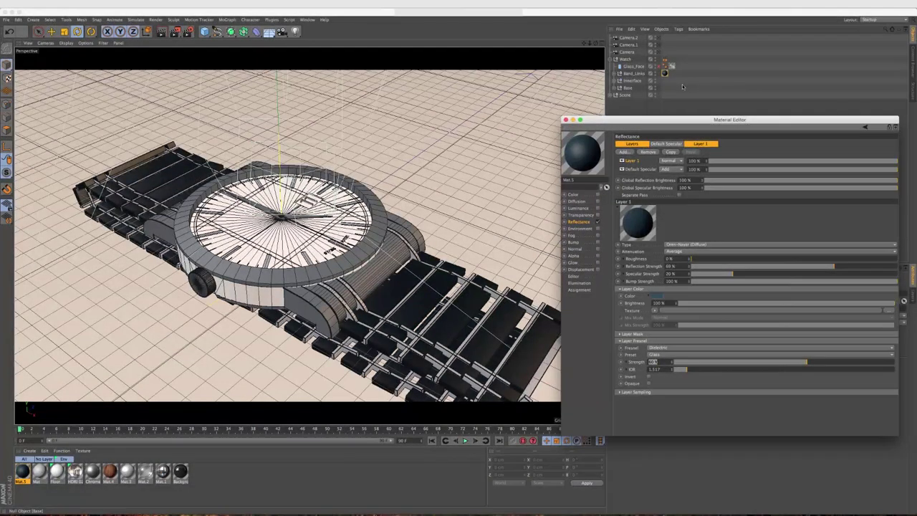
ctrl+drag(665, 73, 665, 88)
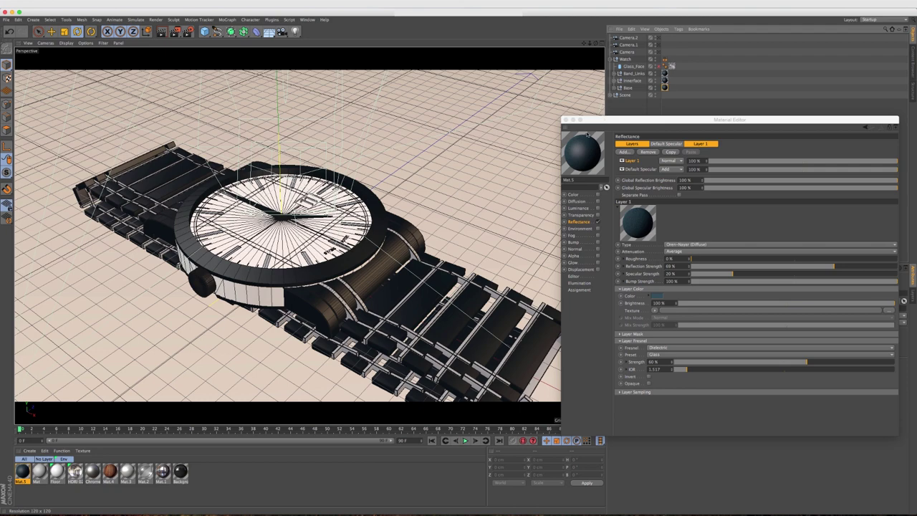
- Render a preview of the watch in the perspective view from a slightly rotated angle
alt+drag(256, 222, 214, 232)
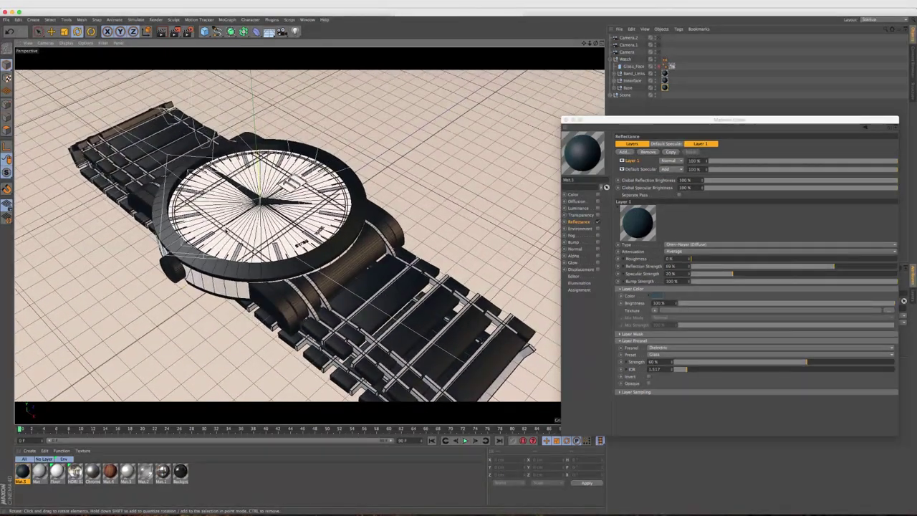
key(ctrl+r)
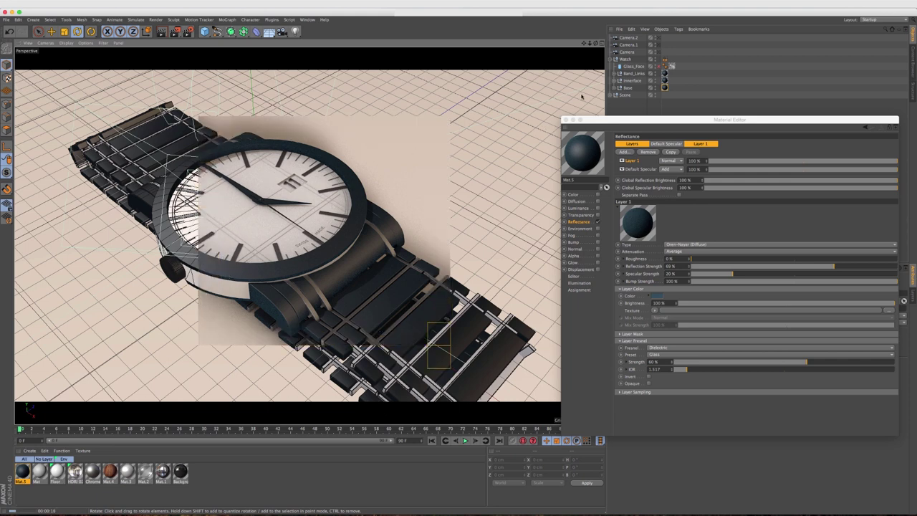
- Rename the Oren-Nayar reflectance layer as Diffuse
drag(657, 123, 466, 99)
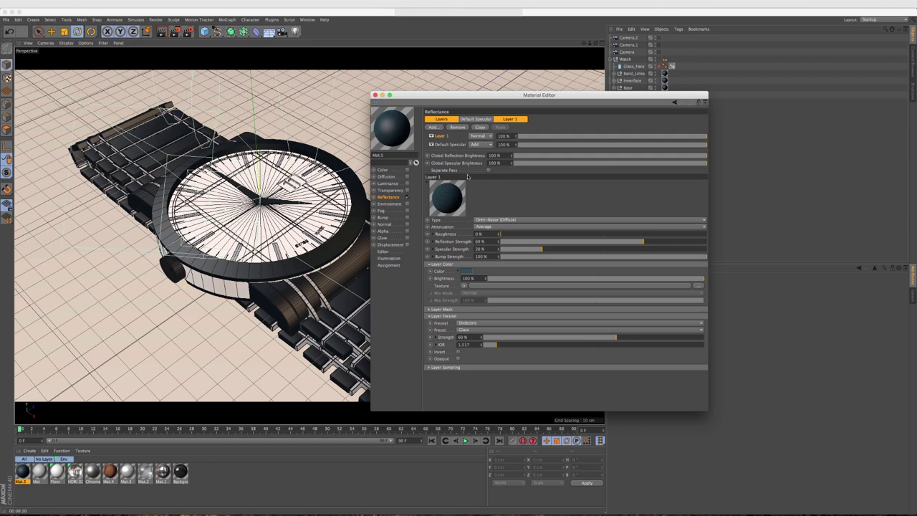
double_click(441, 139)
text(Diffuse)
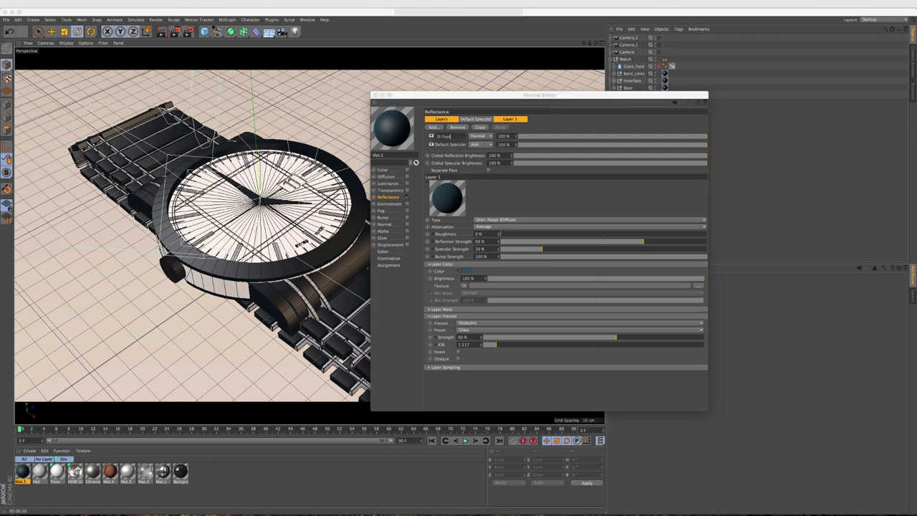
key(Return)
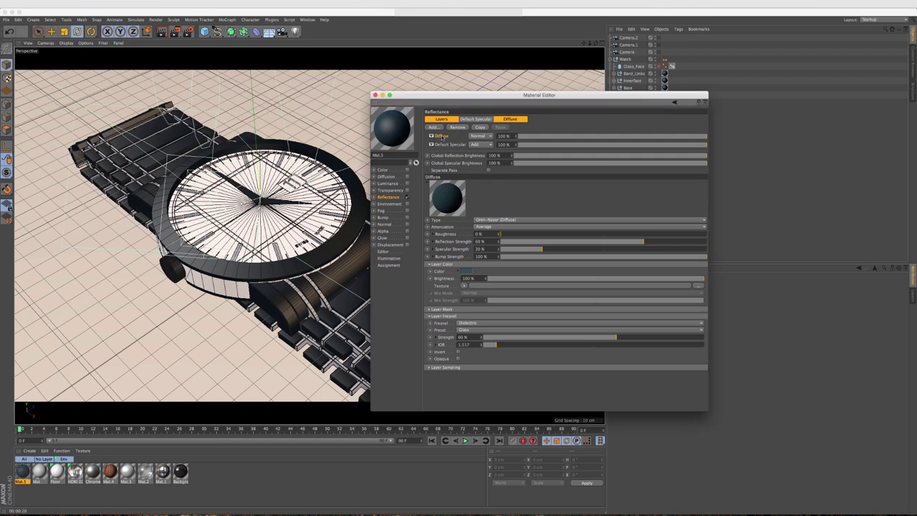
- Add a GGX reflectance layer above the Diffuse layer and name it GGX
click(437, 129)
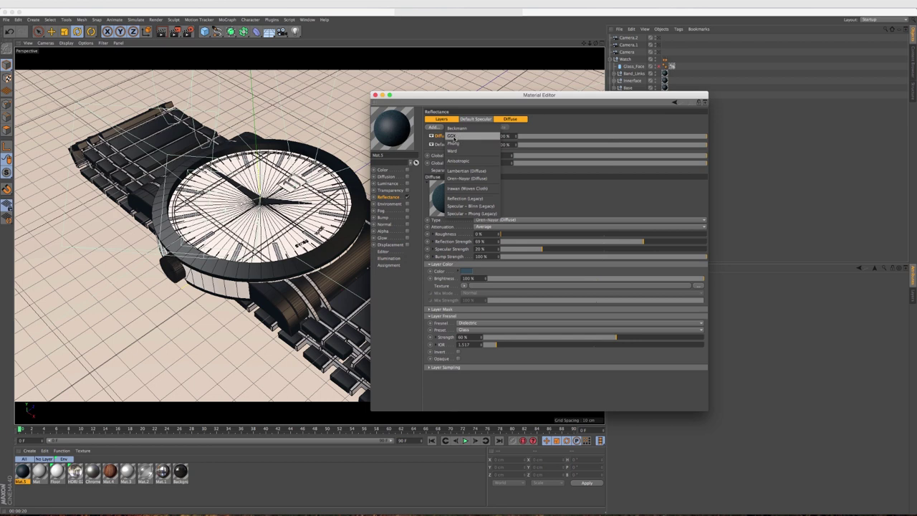
click(454, 138)
double_click(440, 137)
text(GGX)
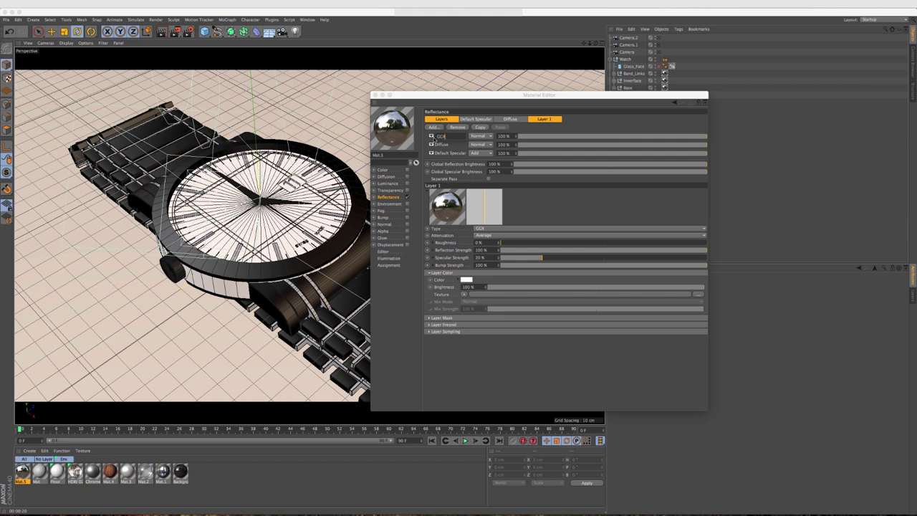
key(Return)
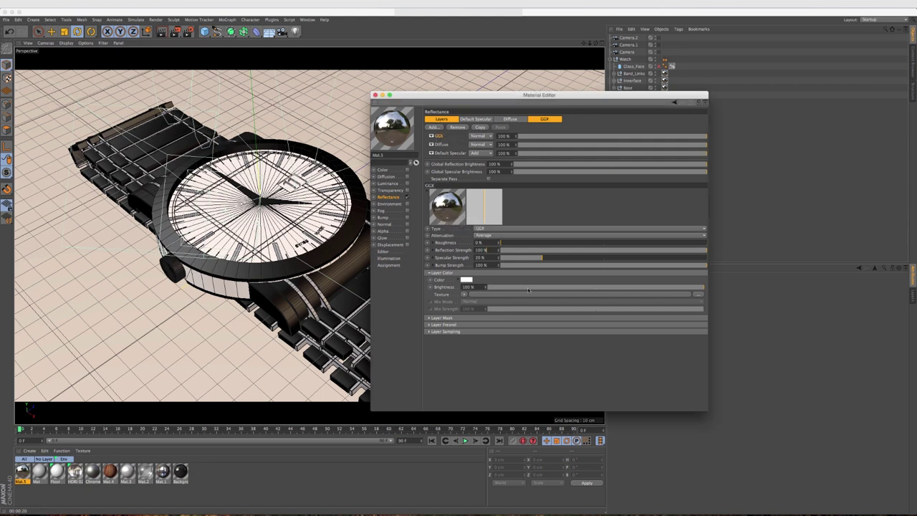
- Set the GGX layer's reflection strength to 85% and its roughness to 25%
double_click(481, 250)
text(85)
key(Return)
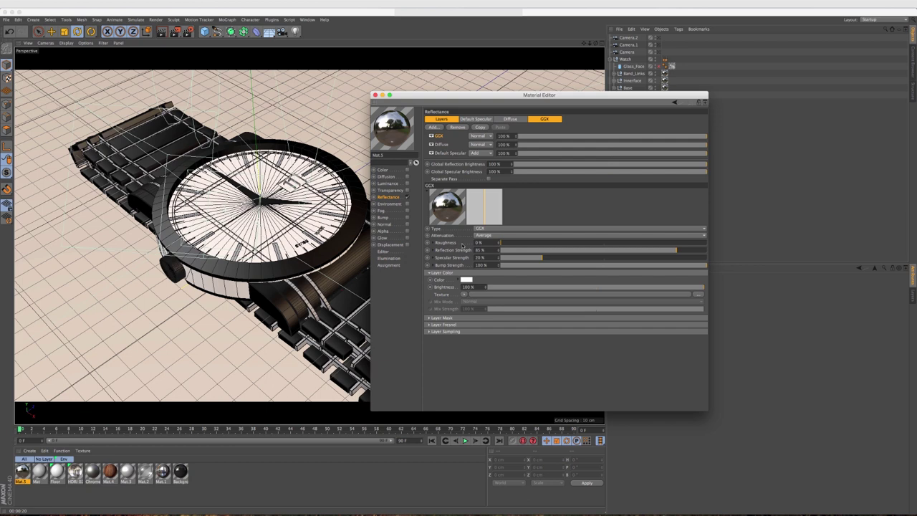
double_click(479, 242)
text(25)
key(Return)
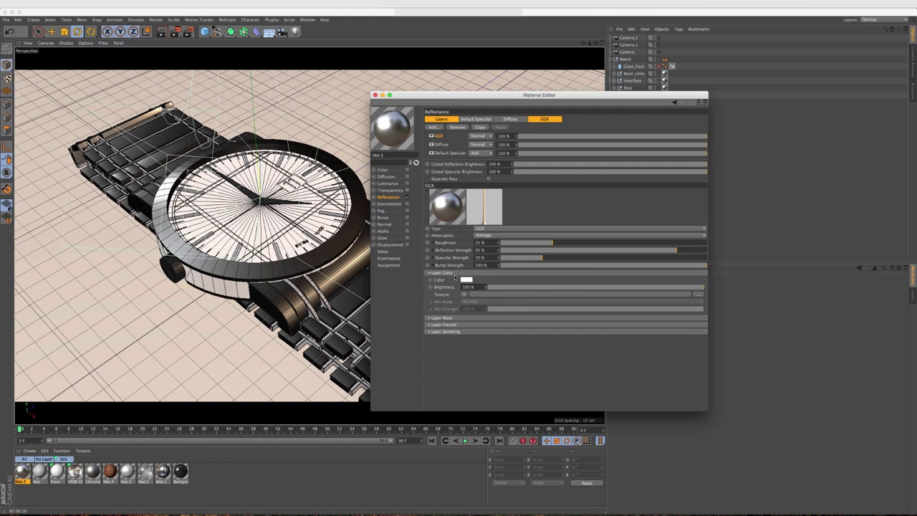
- Assign a Noise shader as the texture of the GGX layer's mask
click(429, 273)
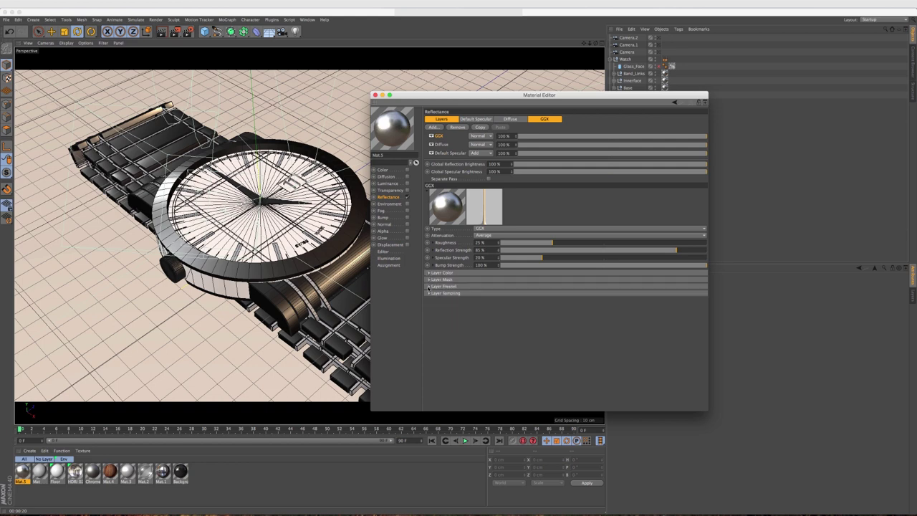
click(430, 279)
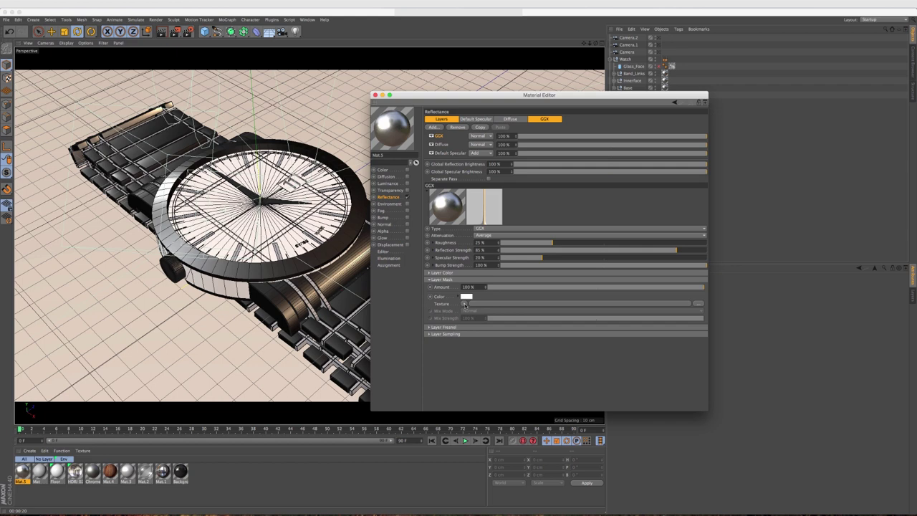
click(465, 303)
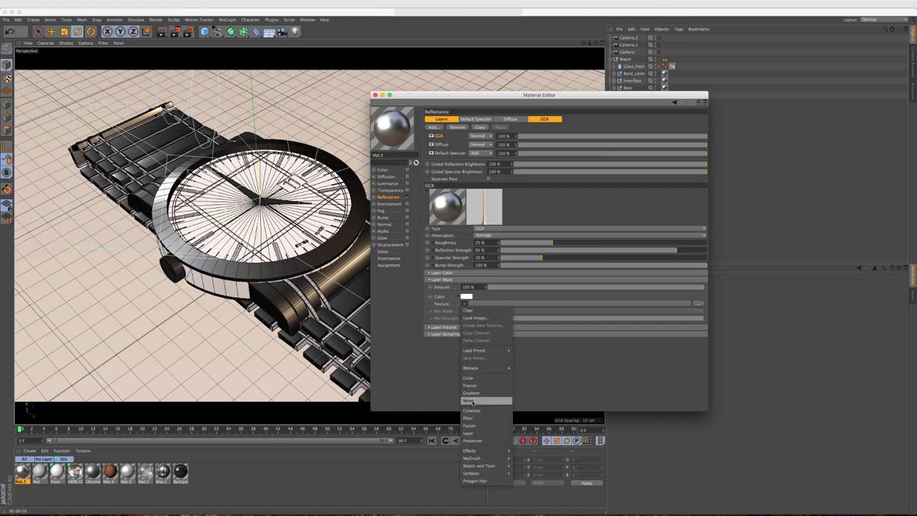
click(472, 402)
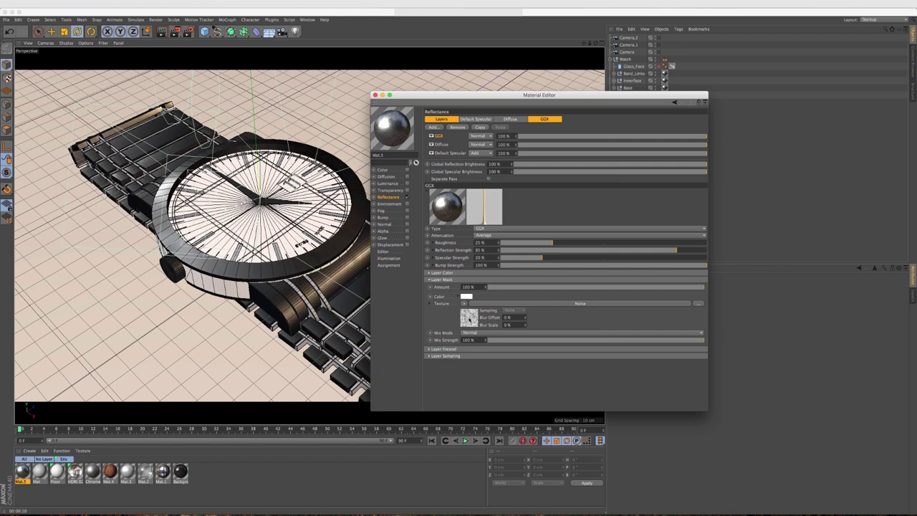
- Set the global scale of the mask's Noise shader to 0.5%
click(469, 319)
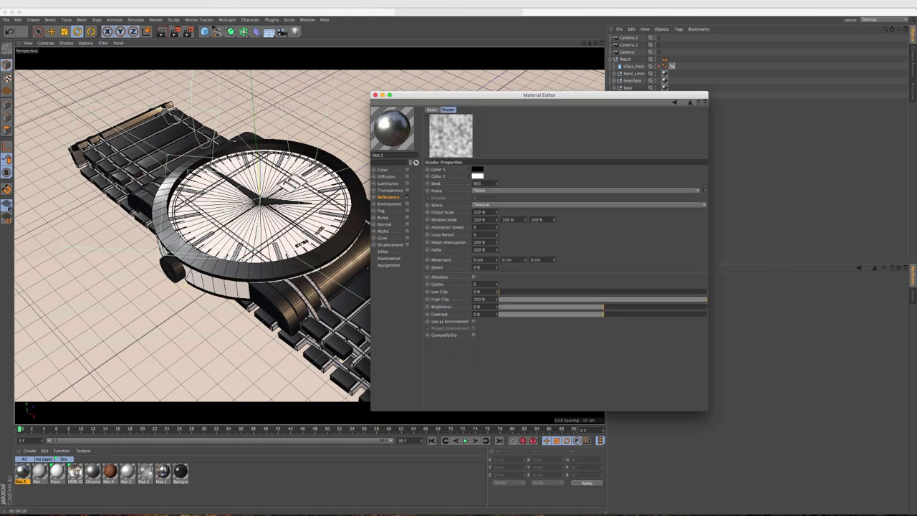
drag(483, 212, 465, 213)
text(0.5)
key(Return)
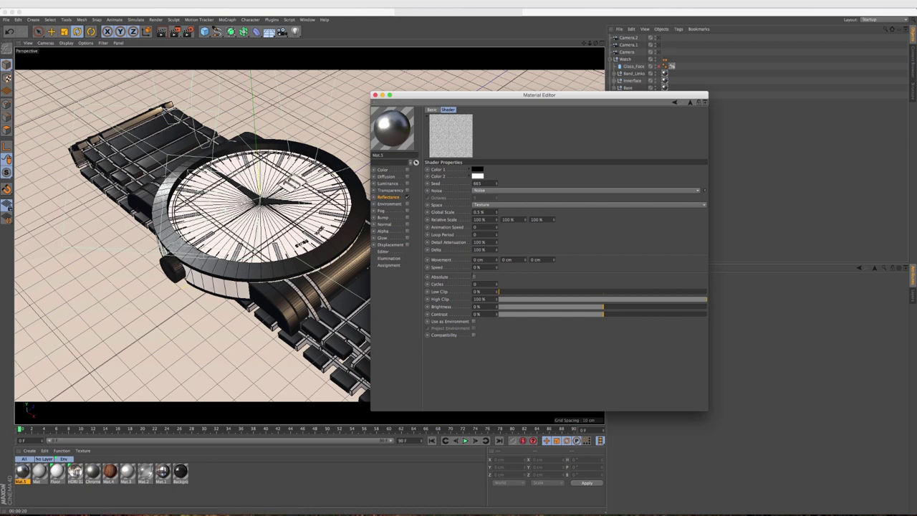
- Set the mask Noise shader's low clip to 44% and return to the GGX layer's settings
drag(570, 294, 592, 293)
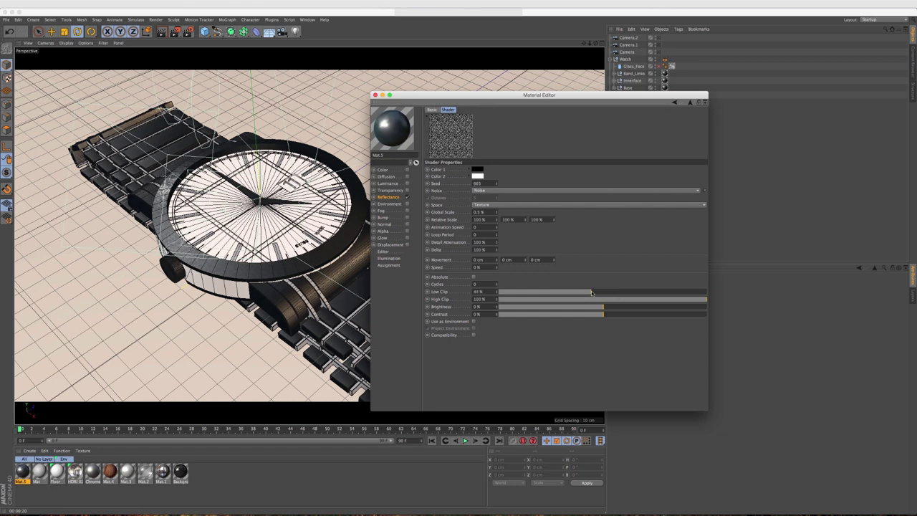
click(387, 197)
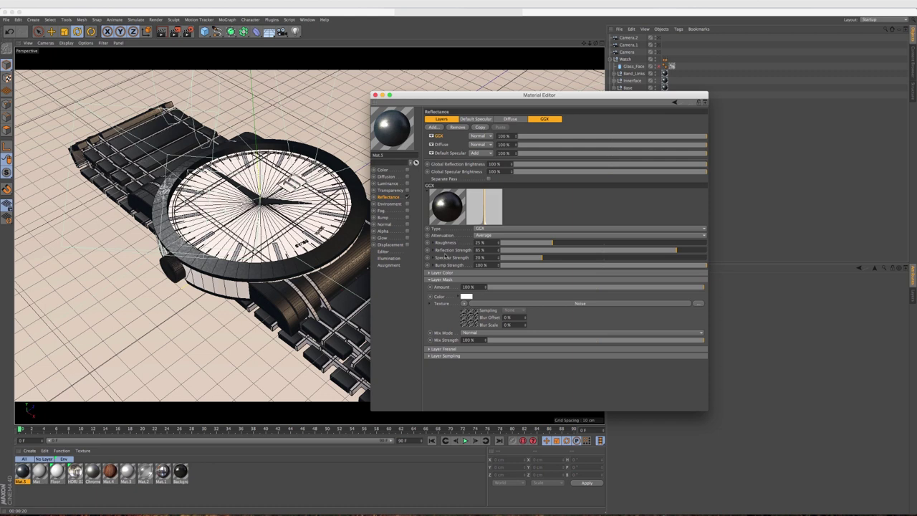
click(433, 279)
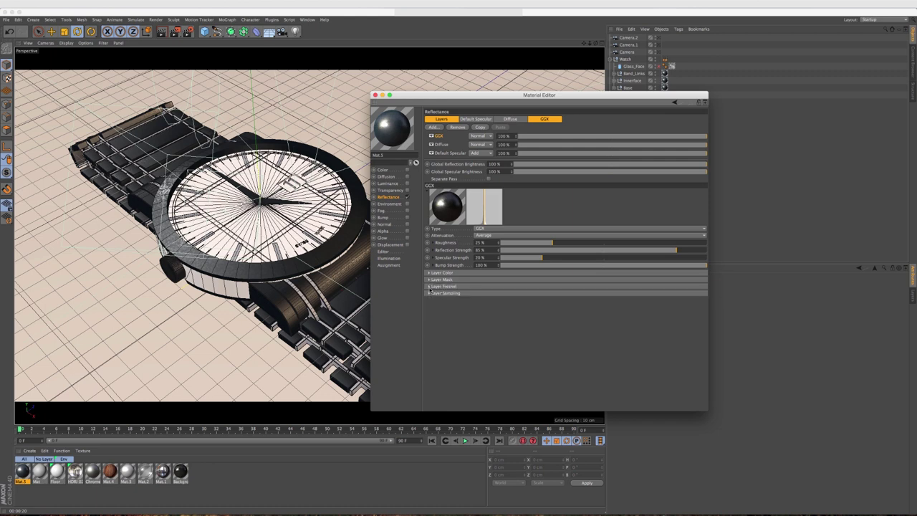
- Give the GGX layer a Dielectric Fresnel with the Glass preset and set its blending mode to Add
click(432, 286)
click(464, 294)
click(467, 307)
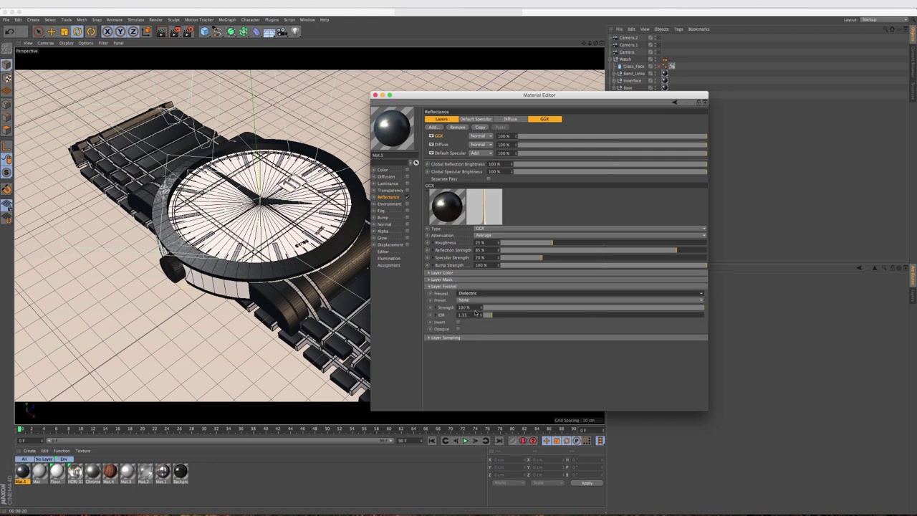
click(471, 301)
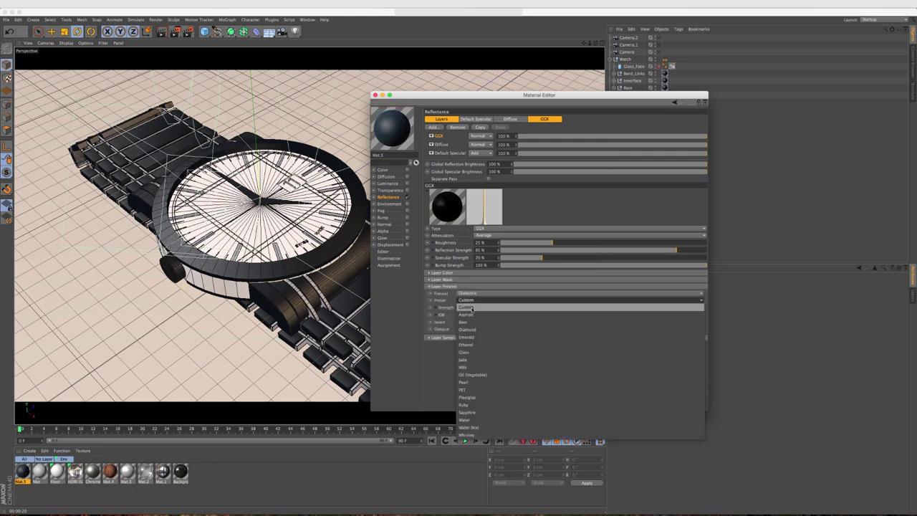
click(469, 352)
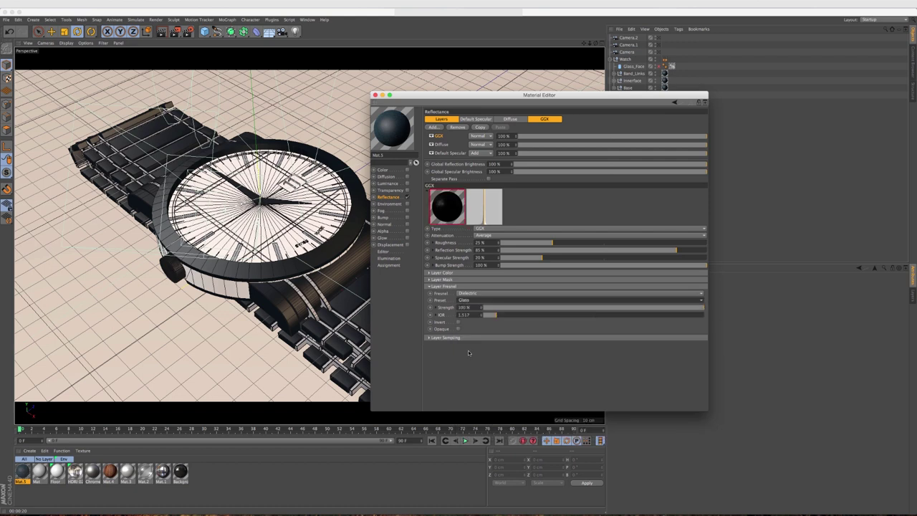
click(430, 287)
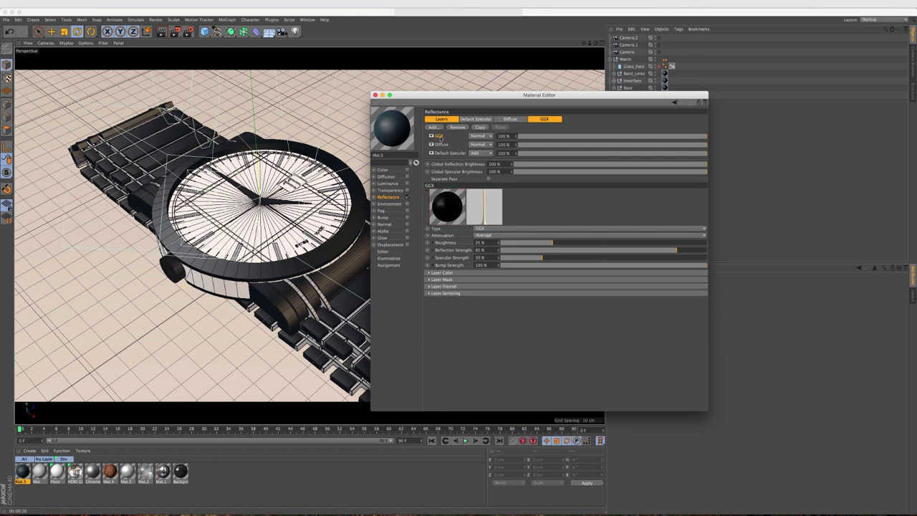
click(478, 136)
click(477, 150)
- Move the Material Editor clear of the watch and preview the material in an interactive render region
drag(425, 101, 574, 147)
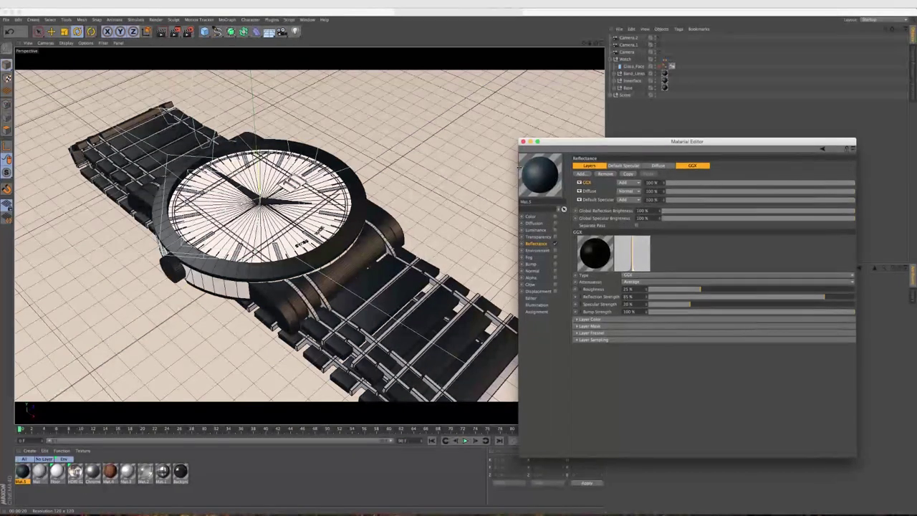
click(362, 212)
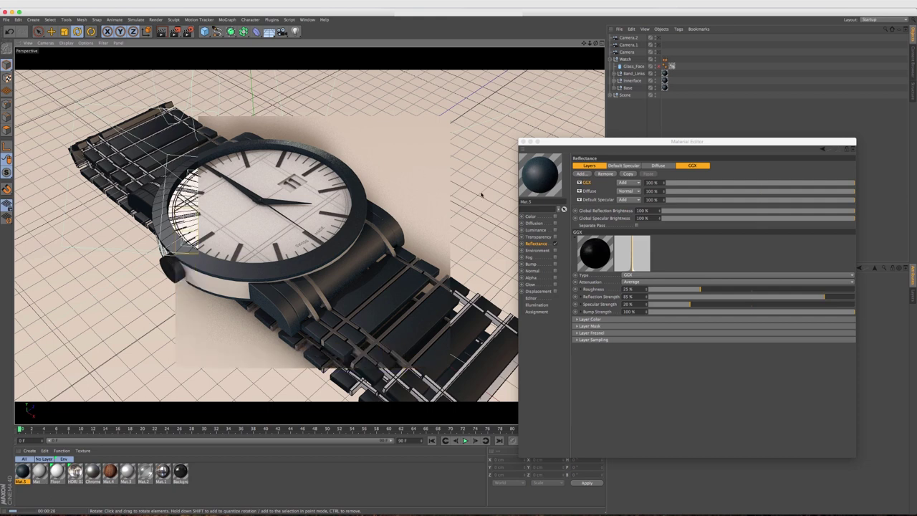
key(alt+r)
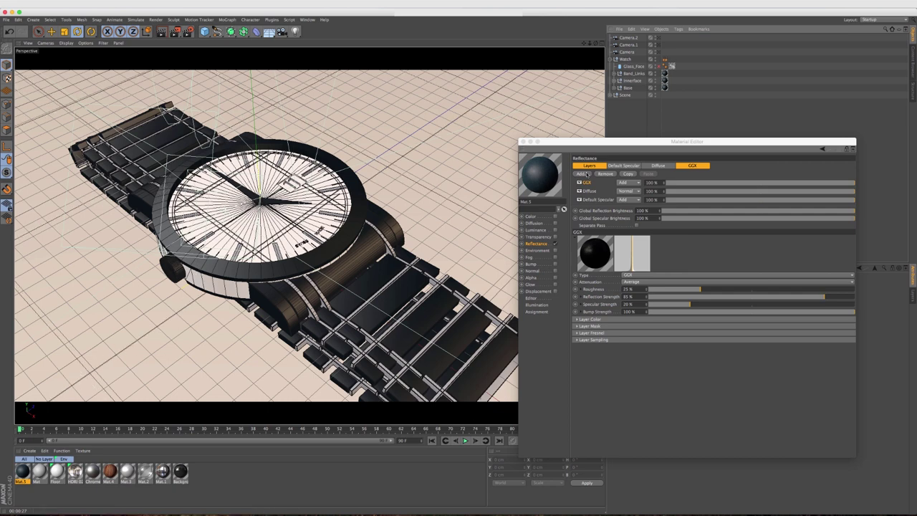
- Add an Anisotropic reflectance layer above the GGX layer and name it Scratches
click(586, 174)
click(610, 210)
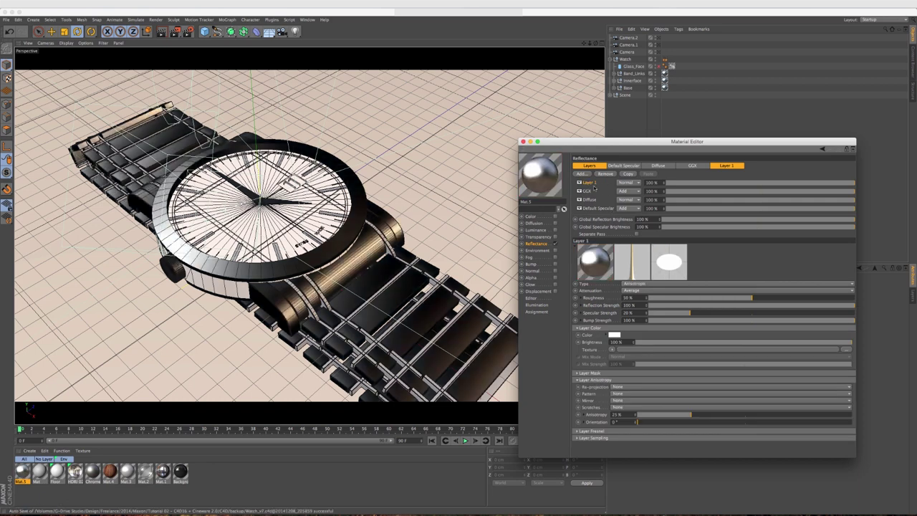
double_click(589, 184)
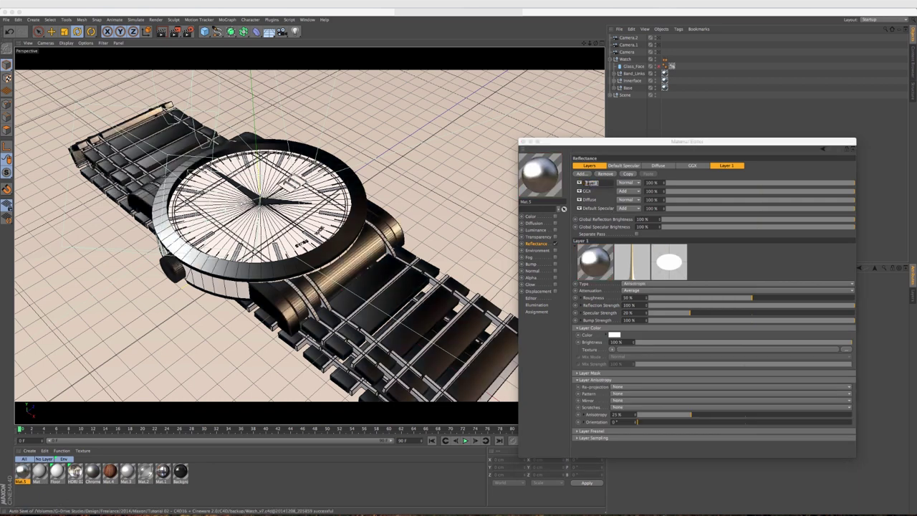
text(Scratches)
key(Return)
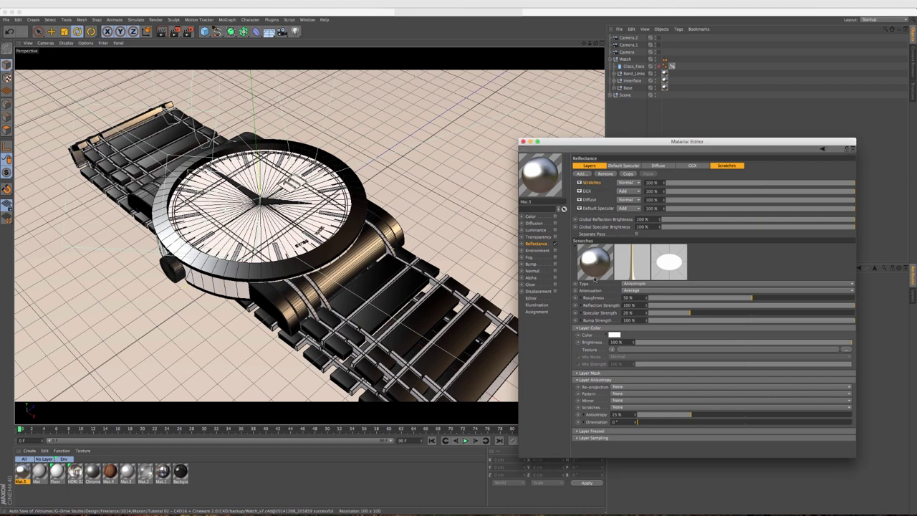
- Set the Scratches layer's reflection strength to 5%
click(629, 305)
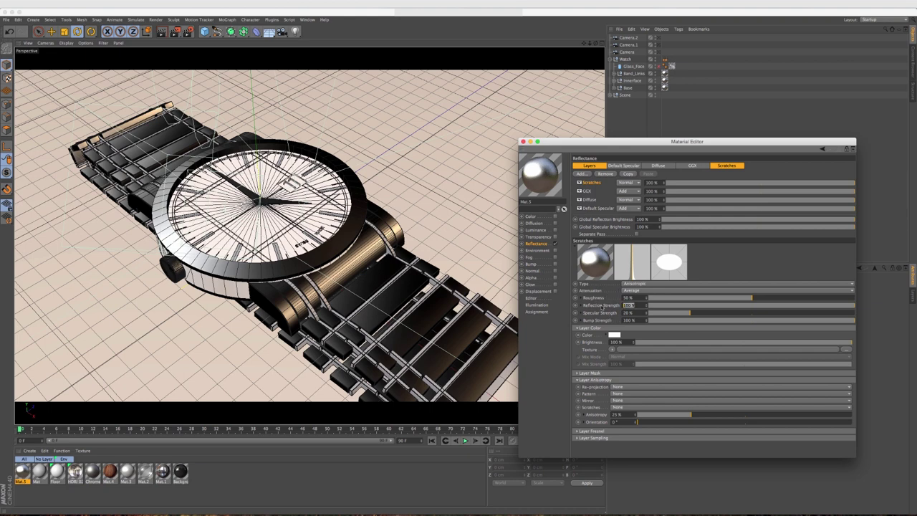
text(5)
key(Return)
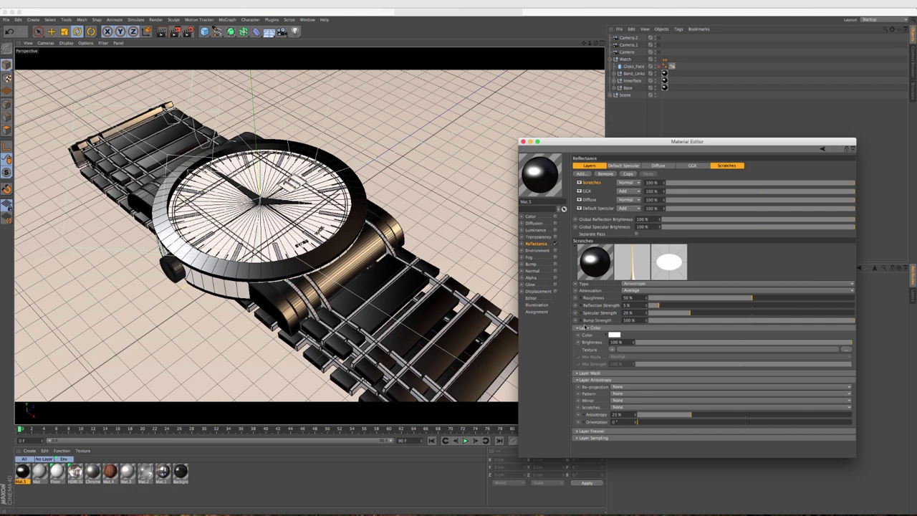
- Set the scratches option in the Scratches layer's anisotropy settings to Primary + Secondary
click(578, 328)
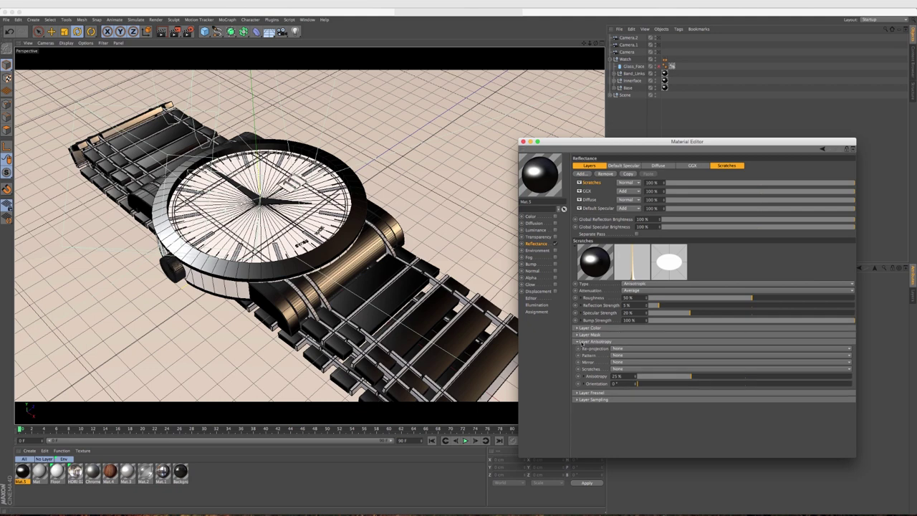
click(610, 370)
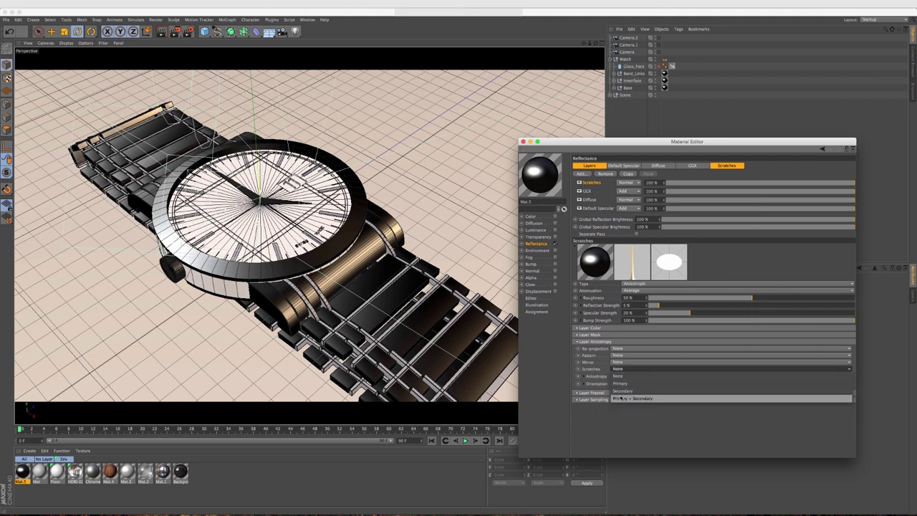
click(624, 399)
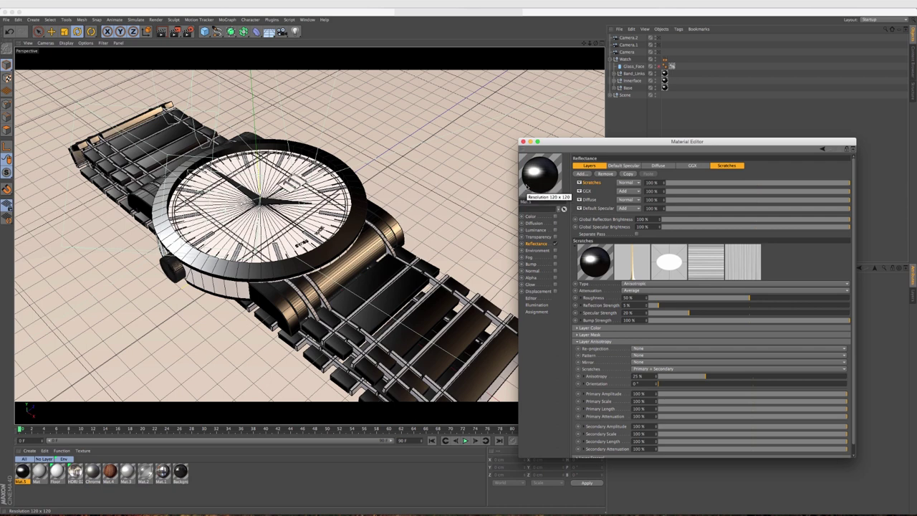
- Set the Scratches layer's anisotropy to 80% and its orientation to 155°
click(637, 376)
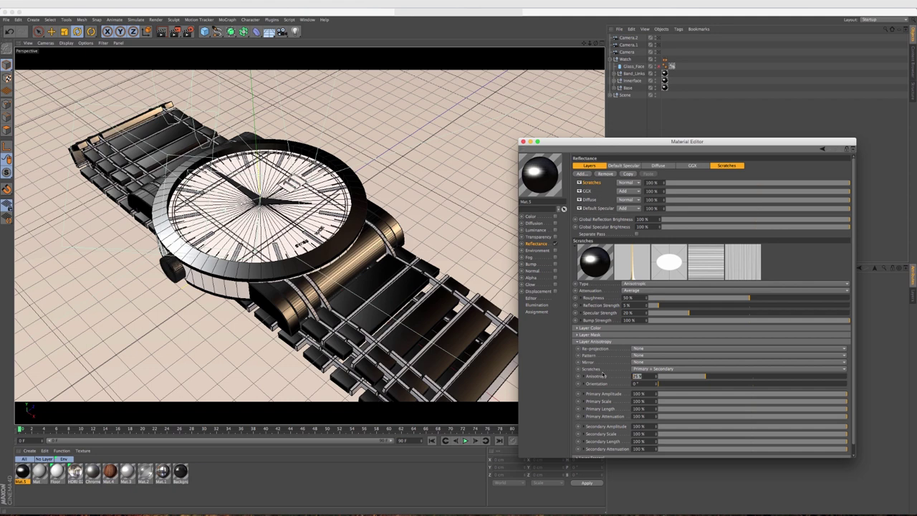
text(80)
key(Return)
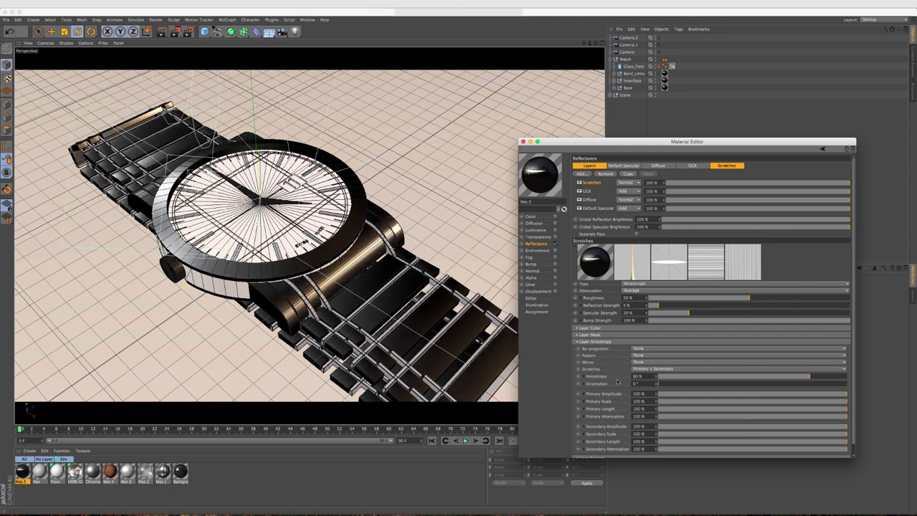
key(Tab)
text(15)
key(Return)
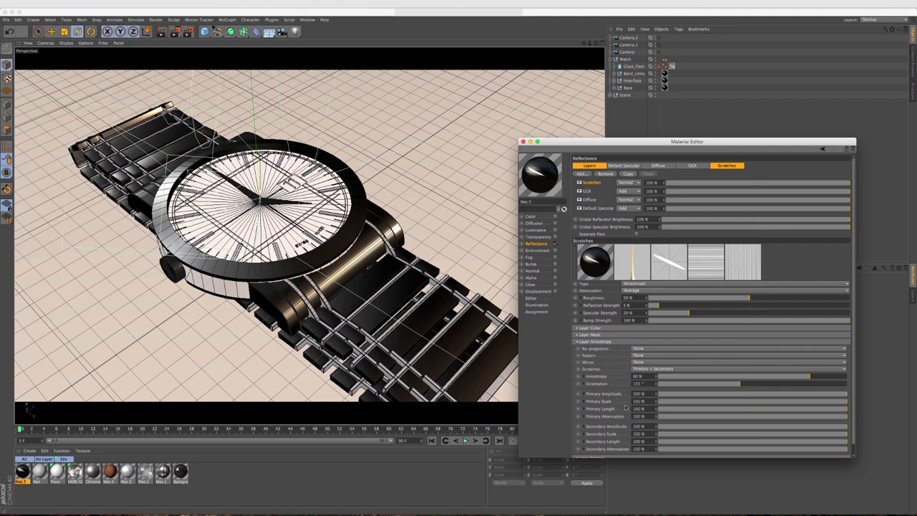
- Set the primary scratches' amplitude to 61%, scale to 15% and length to 15%
drag(846, 394, 774, 394)
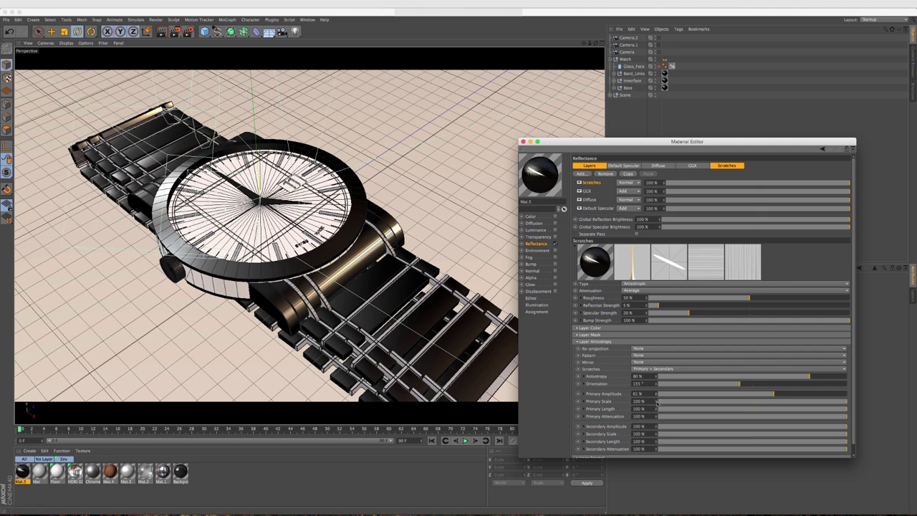
drag(845, 401, 783, 402)
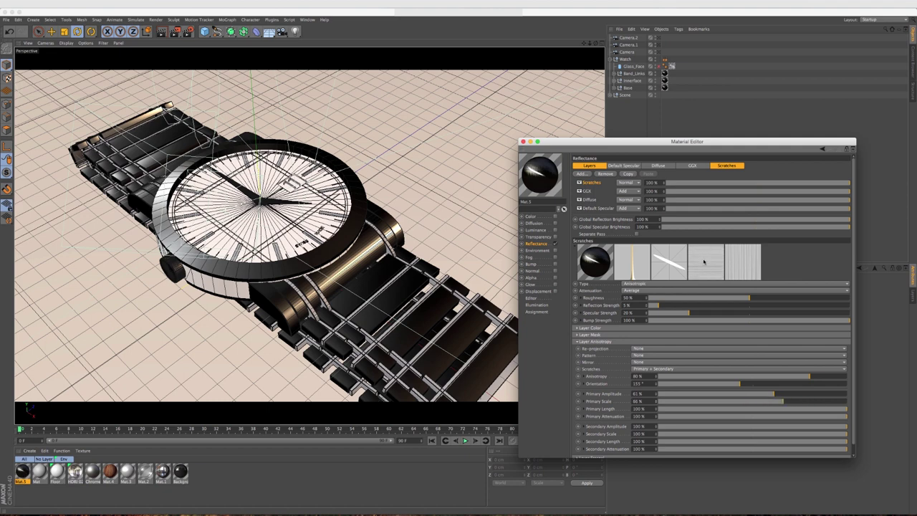
drag(654, 401, 628, 409)
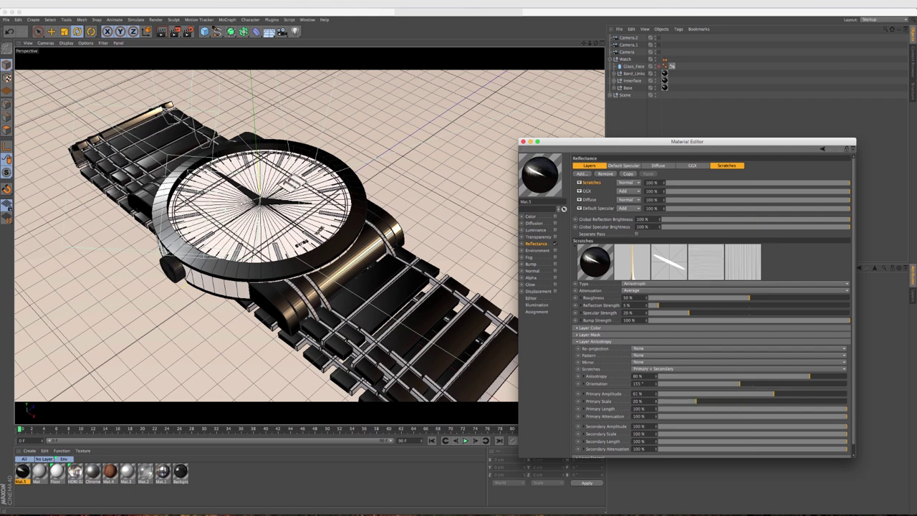
drag(628, 409, 626, 409)
drag(657, 409, 641, 414)
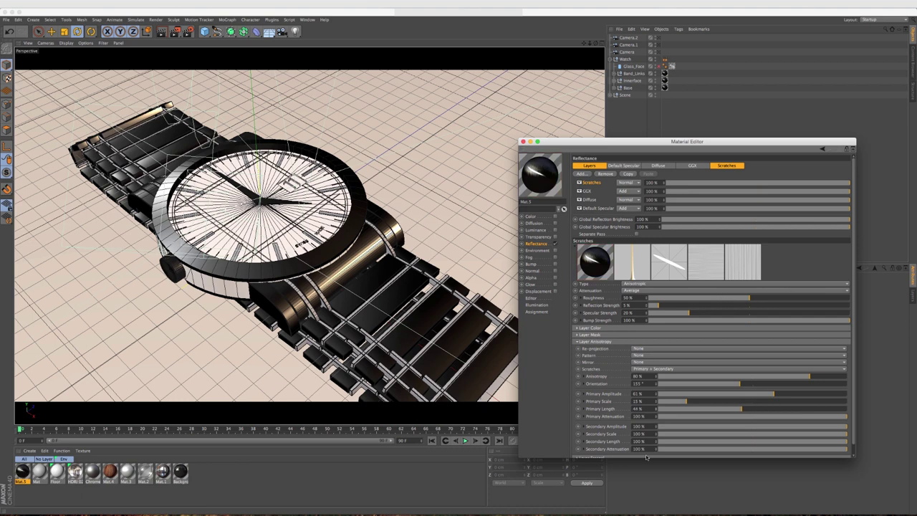
click(635, 408)
text(15)
key(Return)
- Set the secondary scratches' amplitude to 60%, scale to 15% and length to 15%, and preview the material on the watch
click(637, 426)
text(60)
key(Tab)
text(15)
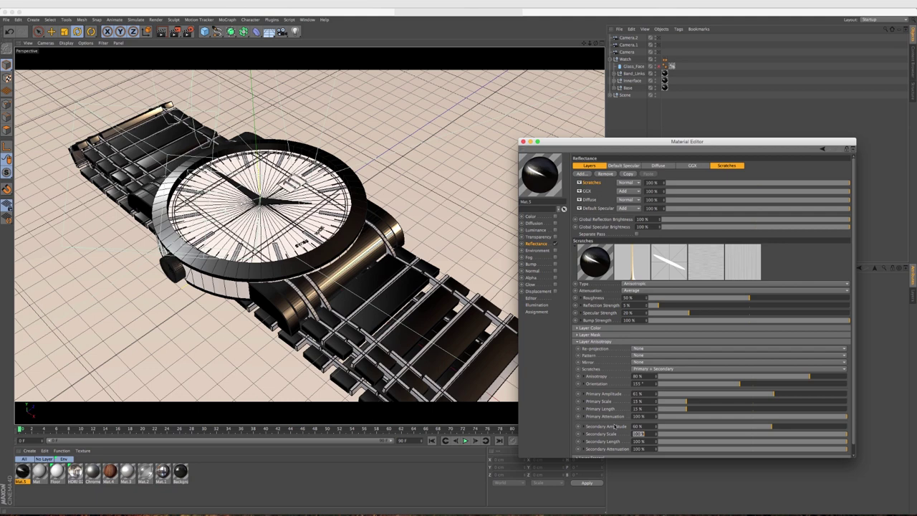
key(Tab)
key(Return)
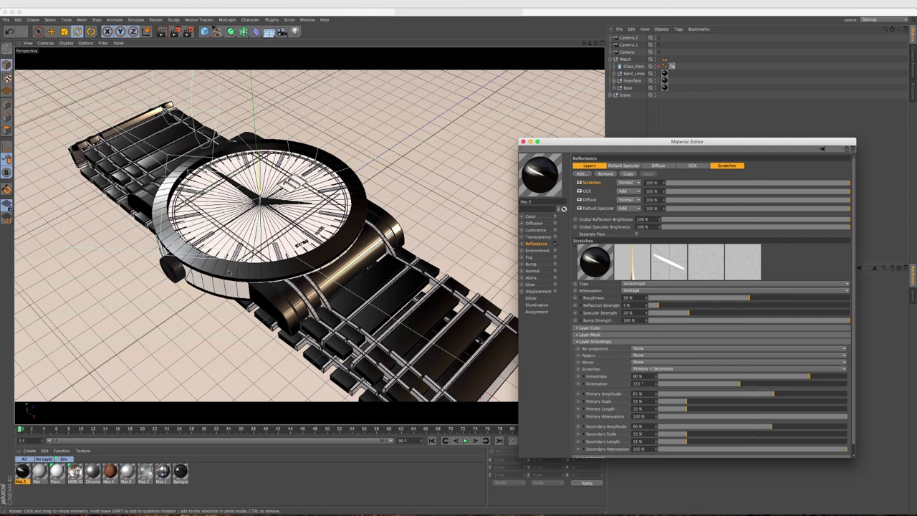
click(213, 305)
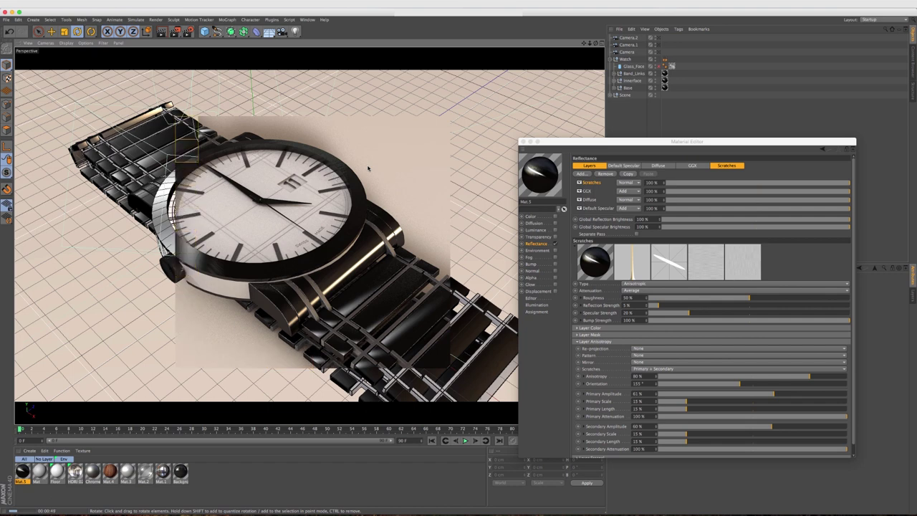
- Add another GGX reflectance layer above the Scratches layer and name it Master_Reflection
click(587, 174)
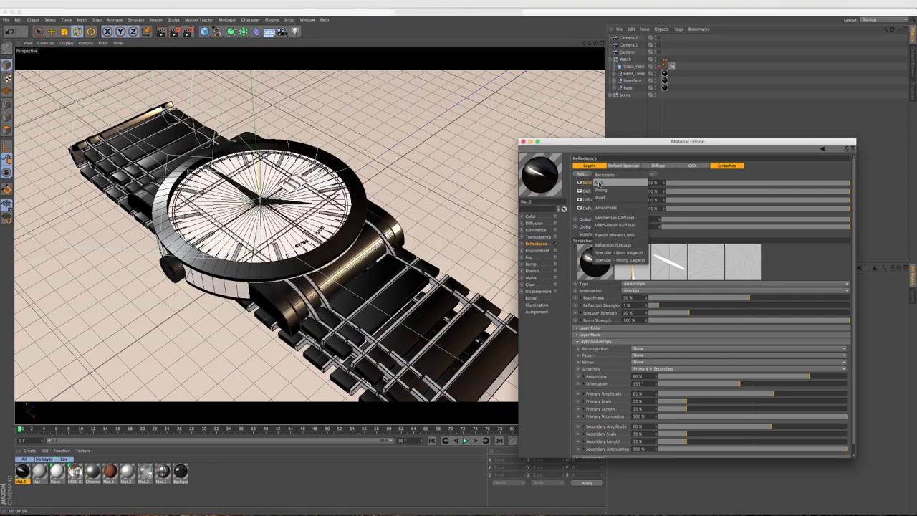
click(600, 182)
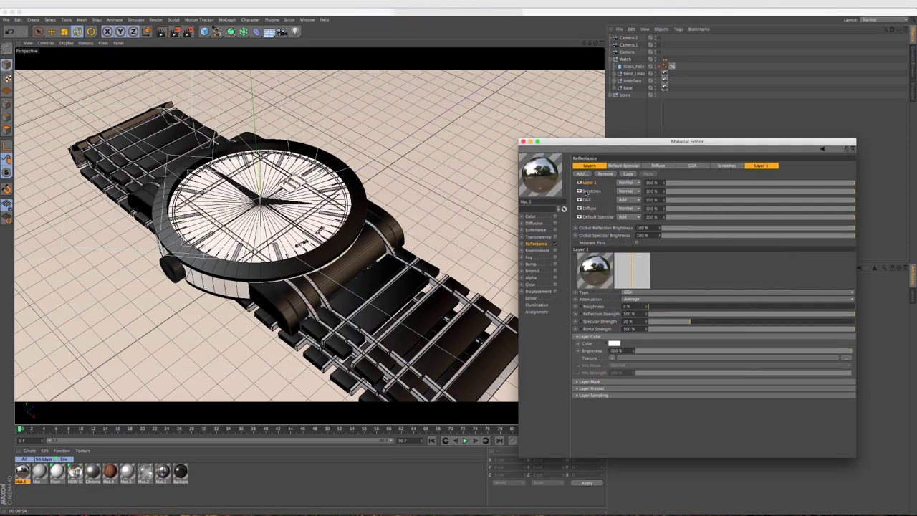
double_click(587, 183)
text(Master)
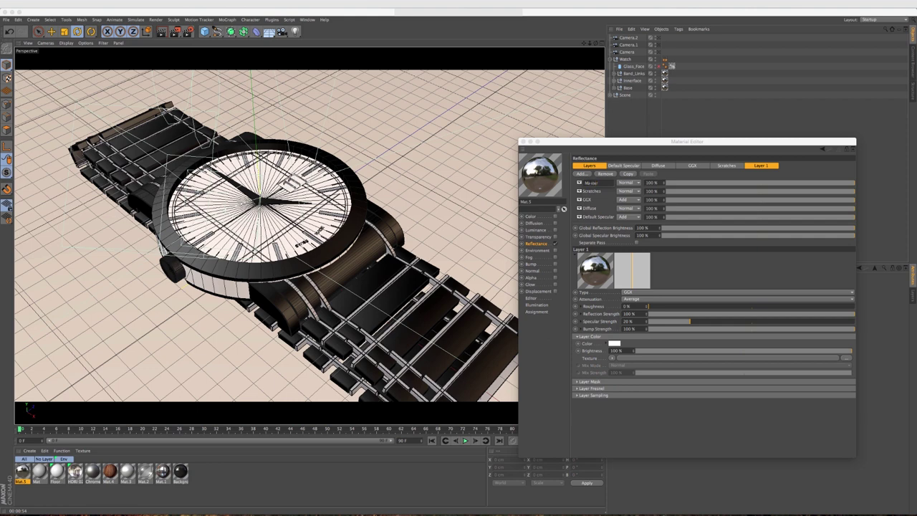
text(_Reflection)
key(Return)
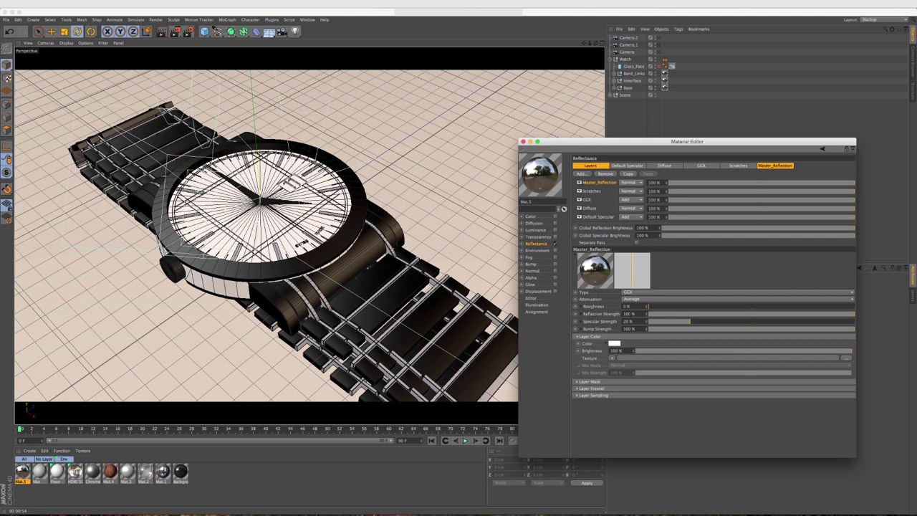
- Set the Master_Reflection layer's roughness to 25%, keeping its reflection strength at 100%
ctrl+right_click(647, 314)
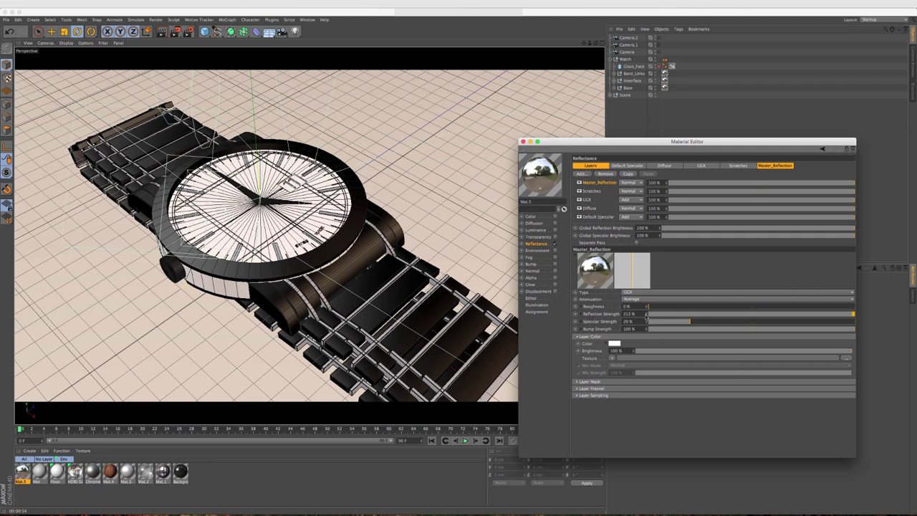
click(626, 306)
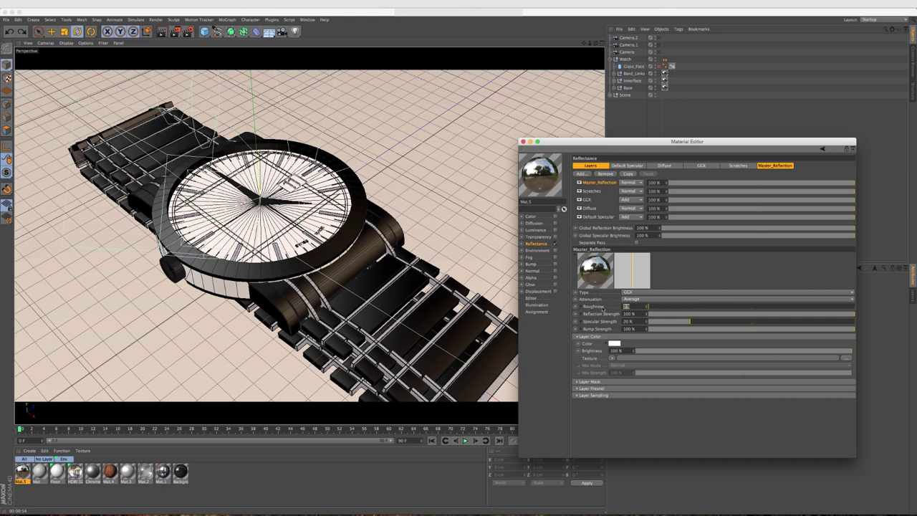
text(25)
key(Return)
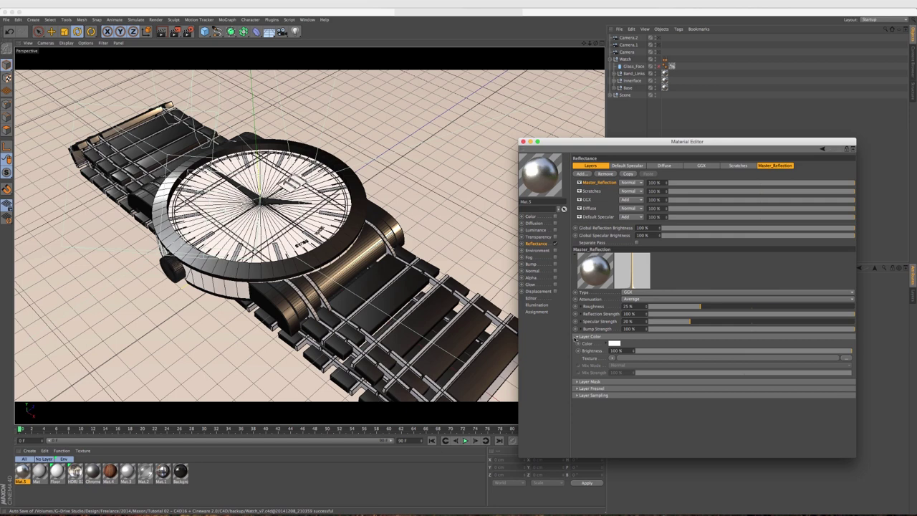
- Give the Master_Reflection layer a Dielectric Fresnel with the Plexiglas preset
click(577, 337)
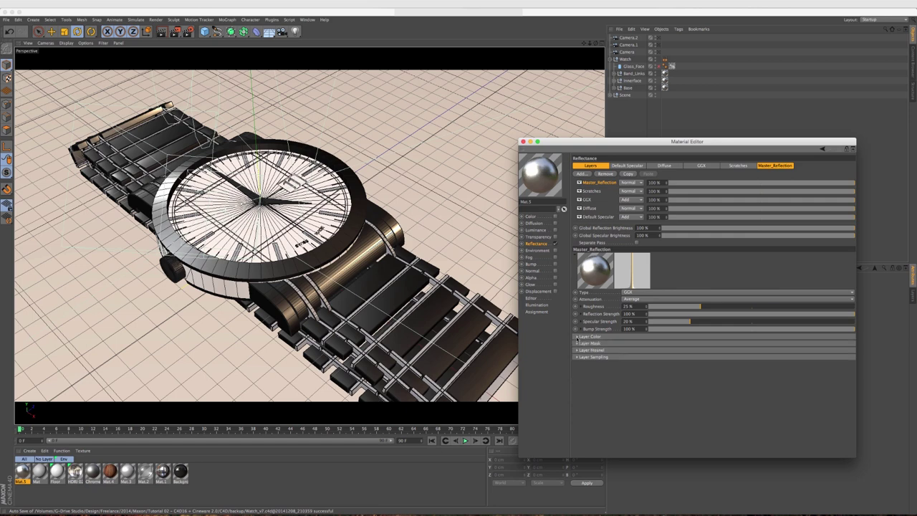
click(578, 350)
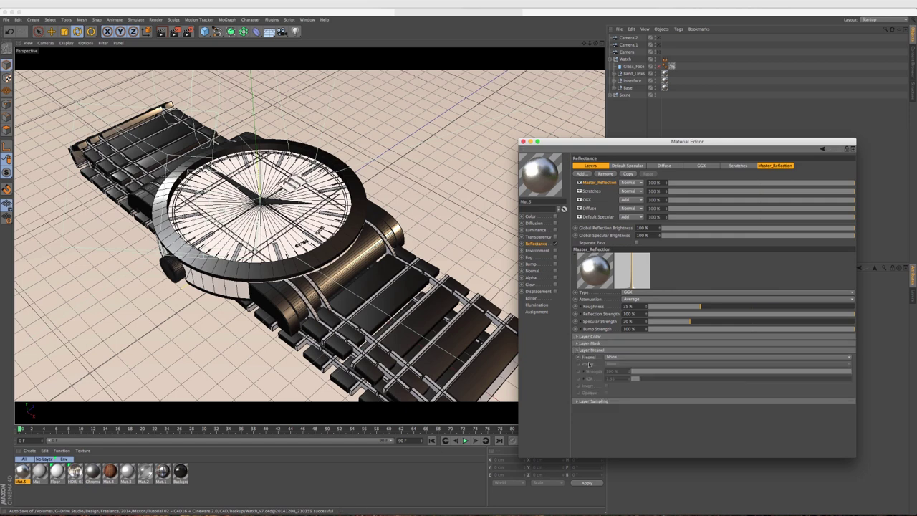
click(614, 358)
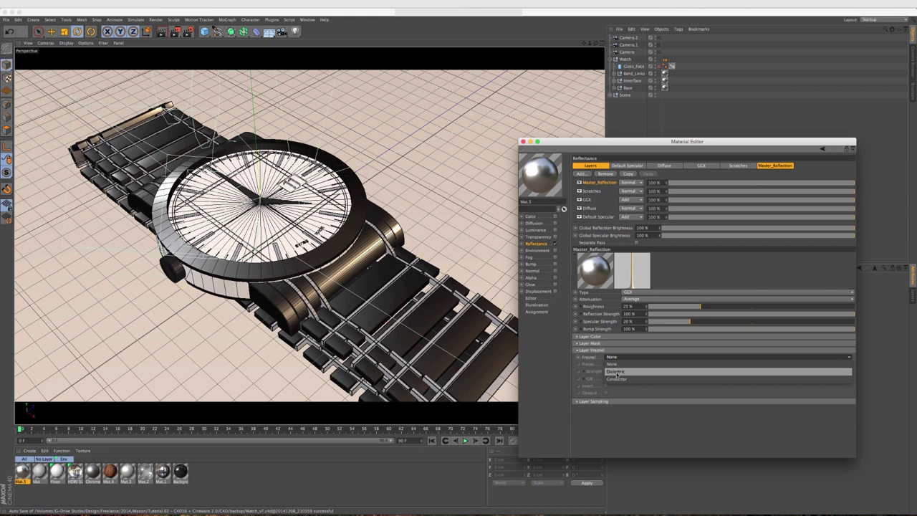
click(614, 371)
click(611, 365)
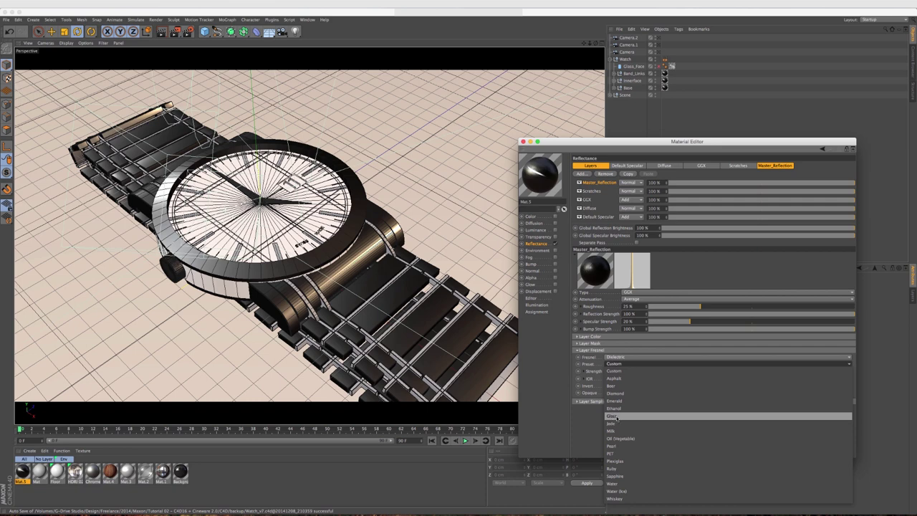
click(615, 461)
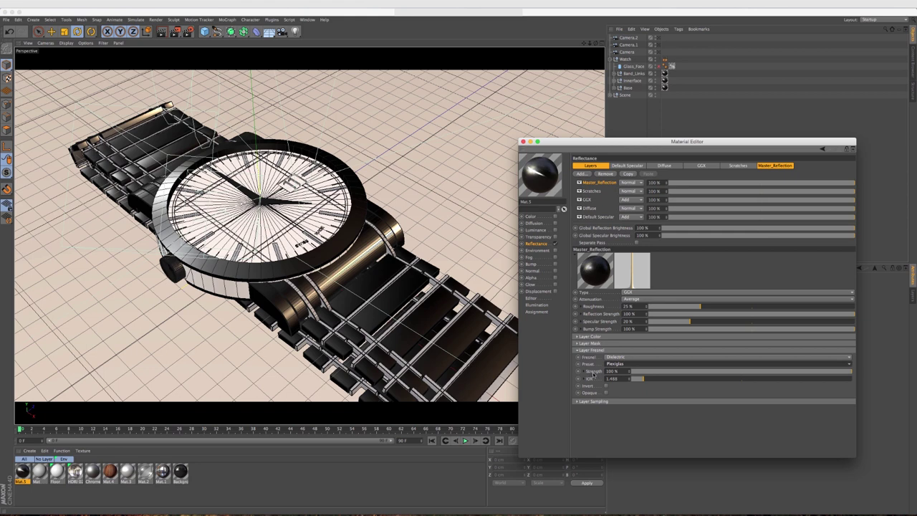
- Set the Master_Reflection layer's Fresnel strength to 20%
double_click(611, 372)
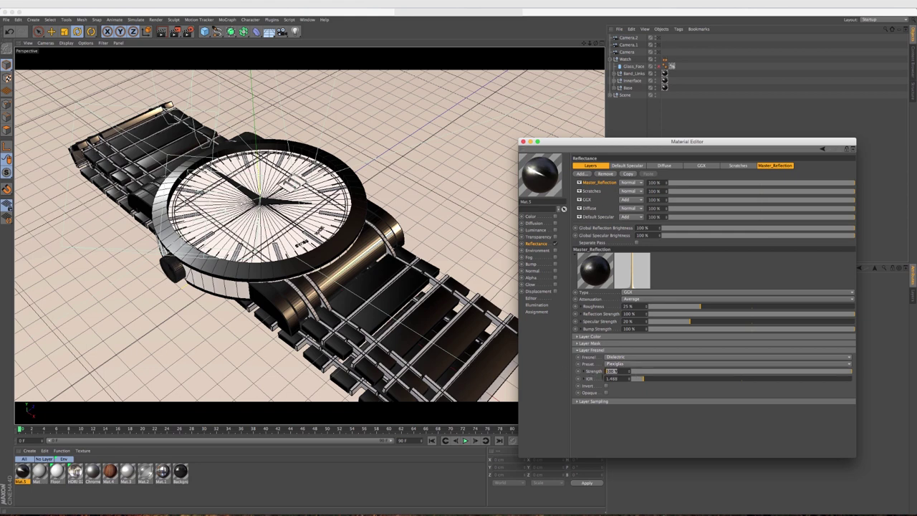
text(20)
key(Return)
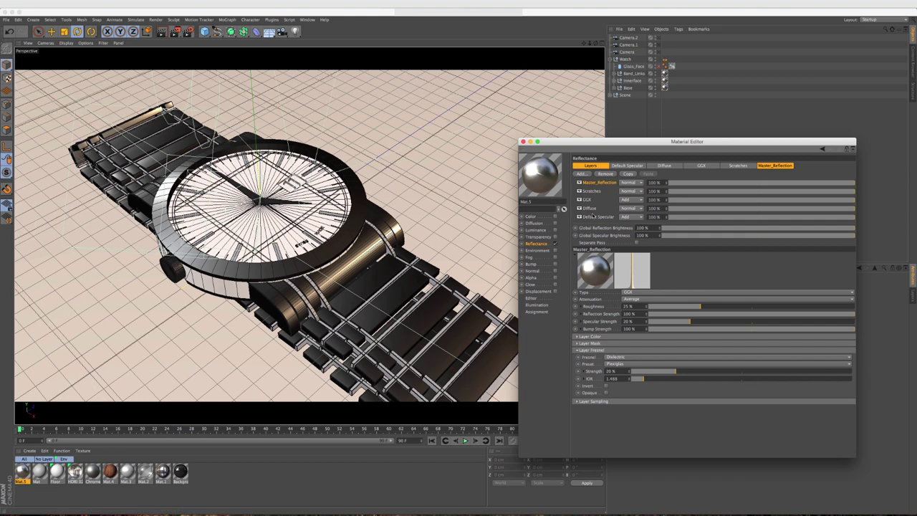
- Change the Master_Reflection layer's blend mode to Add and check the material on the watch
click(628, 183)
click(629, 197)
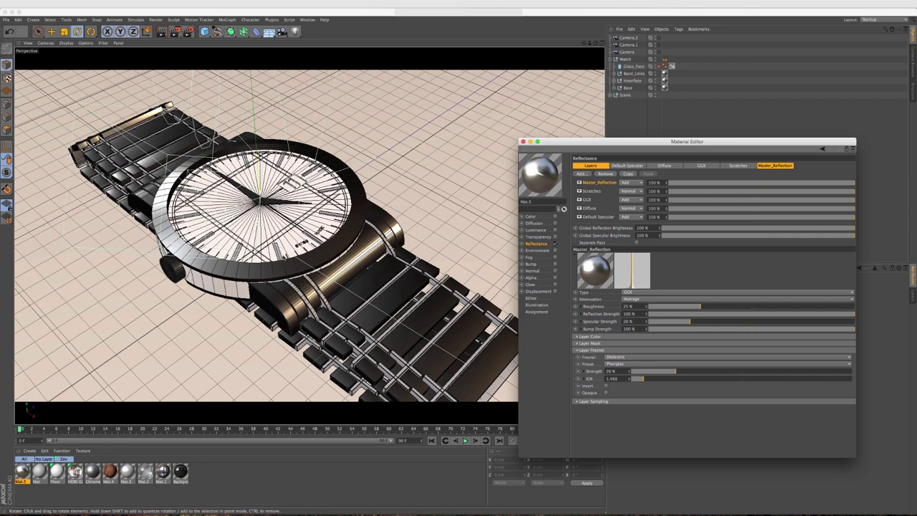
alt+drag(292, 230, 285, 284)
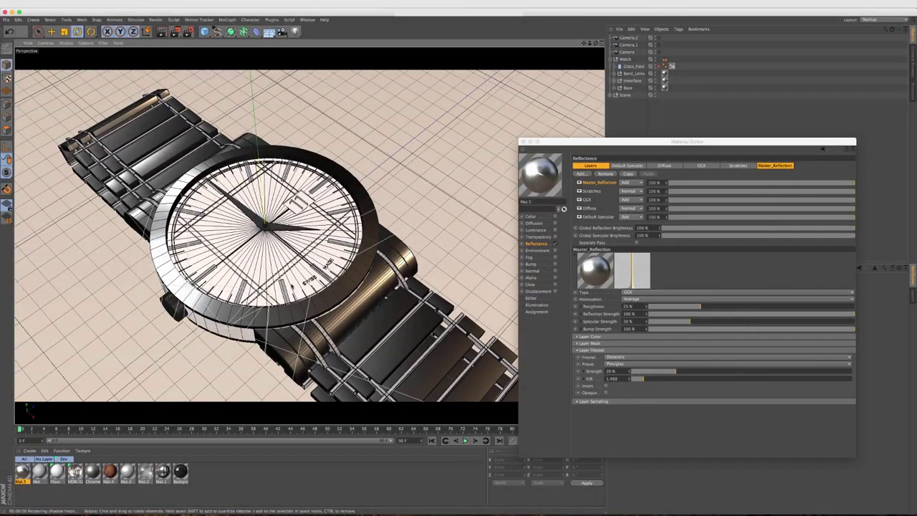